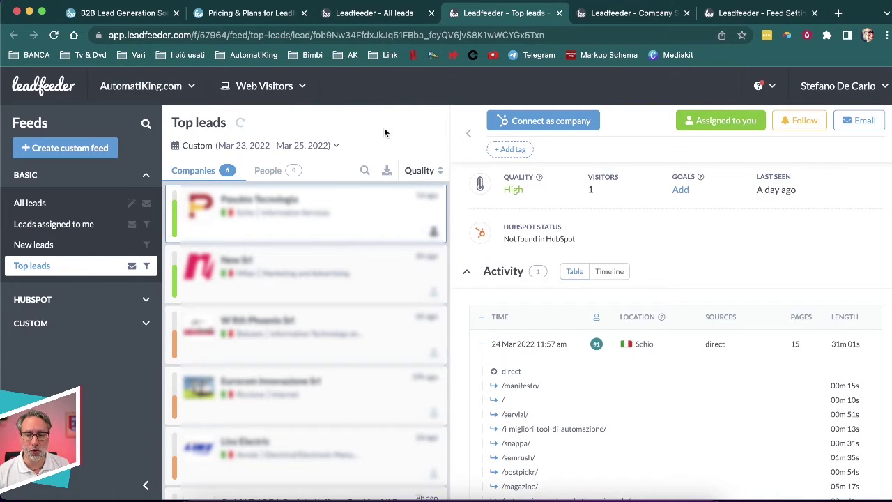
Step: Switch the selected lead's activity to the Timeline view and review the pages visited and the time spent on each
{"action": "scroll", "coordinate": [629, 341], "scroll_direction": "down", "scroll_amount": 3}
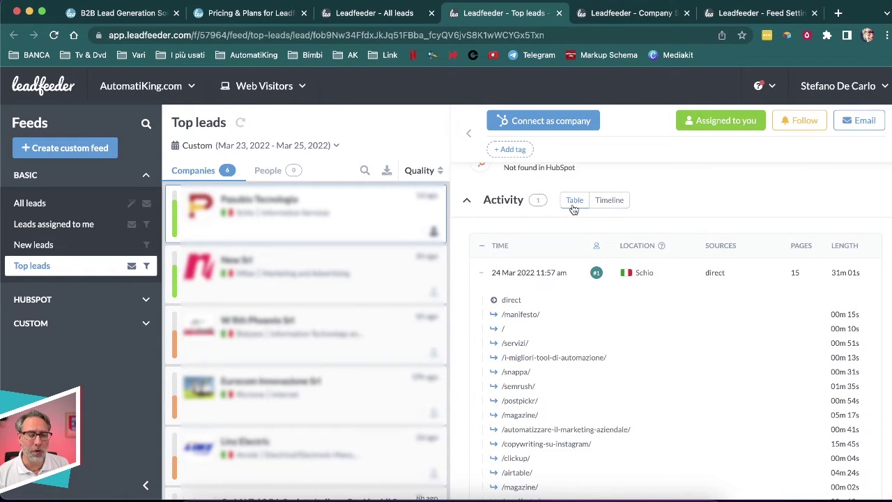
{"action": "left_click", "coordinate": [610, 201]}
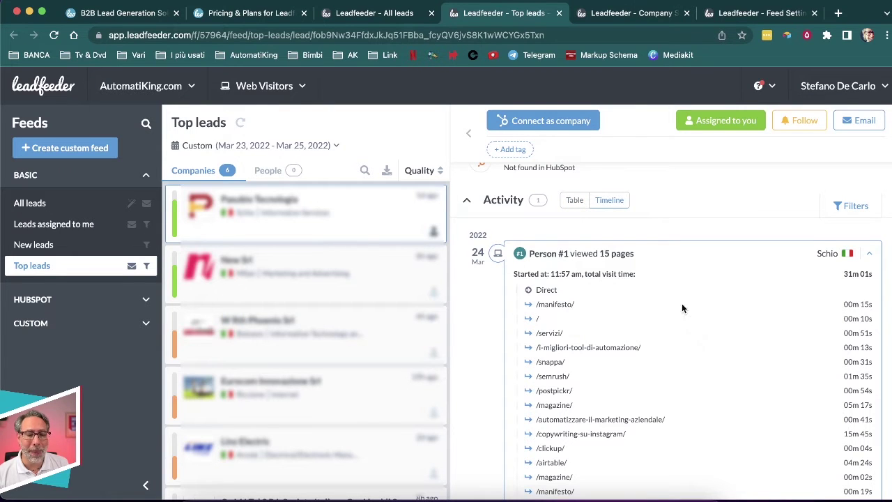
{"action": "scroll", "coordinate": [687, 317], "scroll_direction": "down", "scroll_amount": 1}
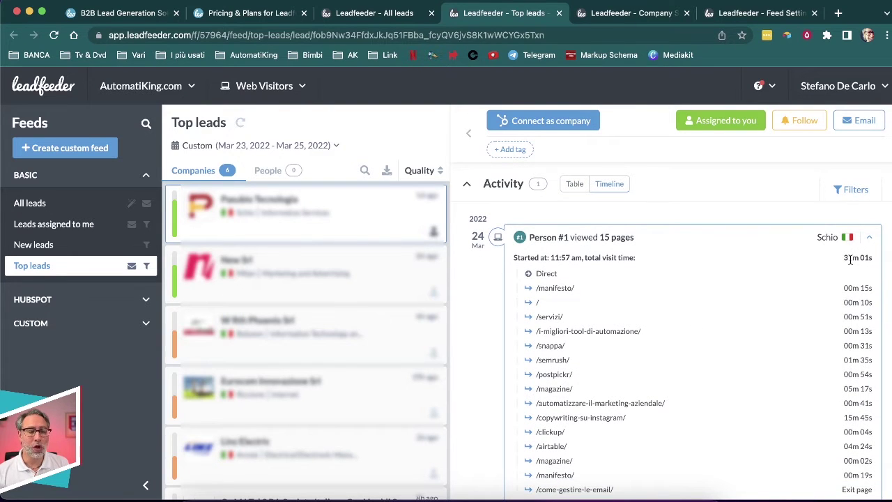
{"action": "scroll", "coordinate": [563, 300], "scroll_direction": "up", "scroll_amount": 4}
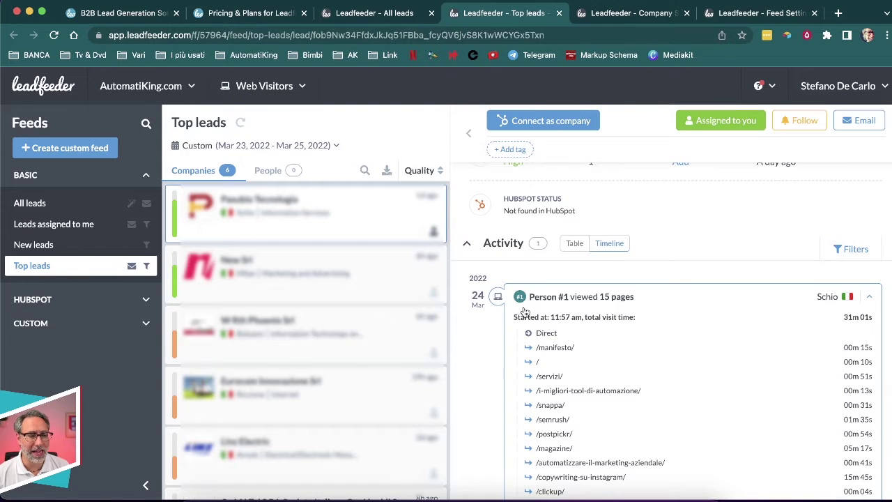
{"action": "mouse_move", "coordinate": [496, 301]}
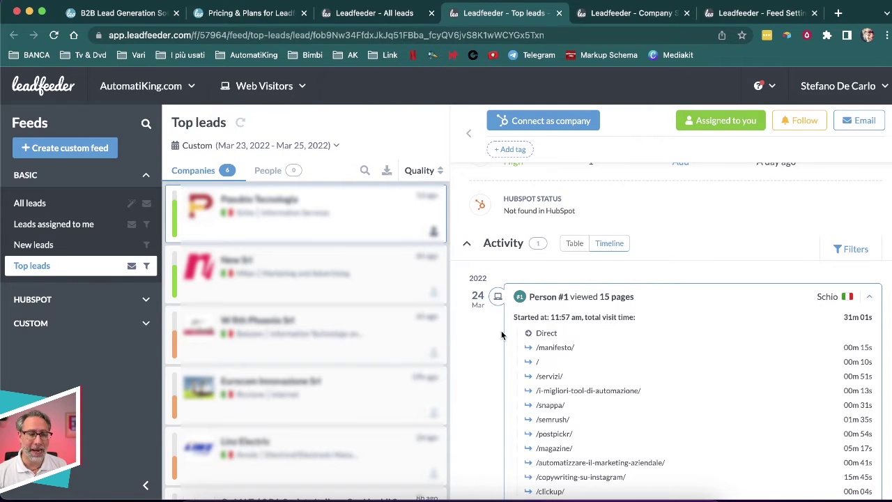
{"action": "scroll", "coordinate": [501, 335], "scroll_direction": "down", "scroll_amount": 1}
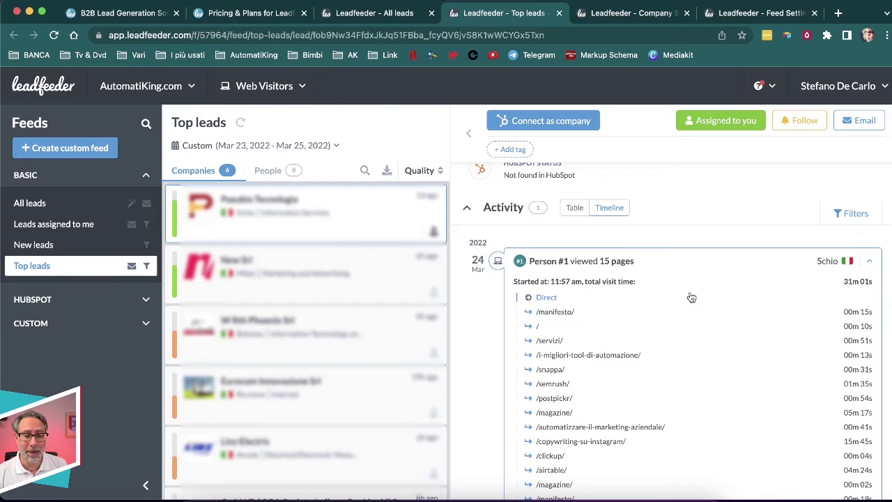
{"action": "scroll", "coordinate": [702, 305], "scroll_direction": "down", "scroll_amount": 1}
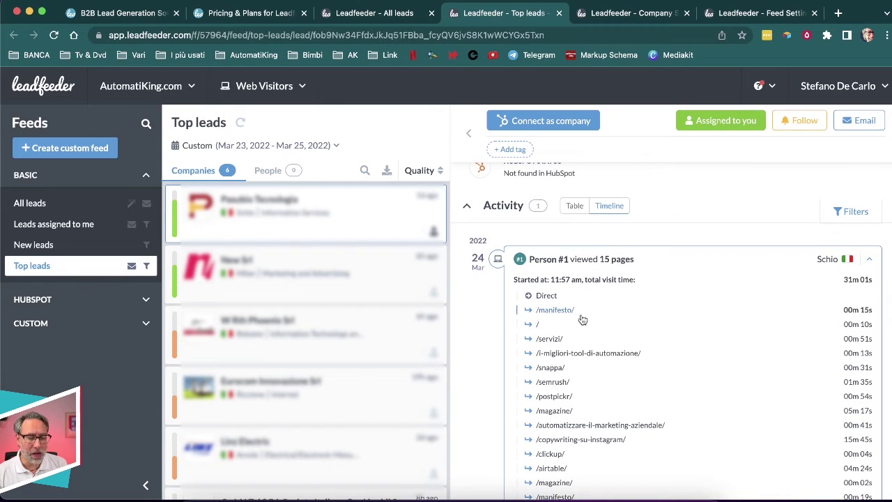
{"action": "scroll", "coordinate": [593, 340], "scroll_direction": "down", "scroll_amount": 2}
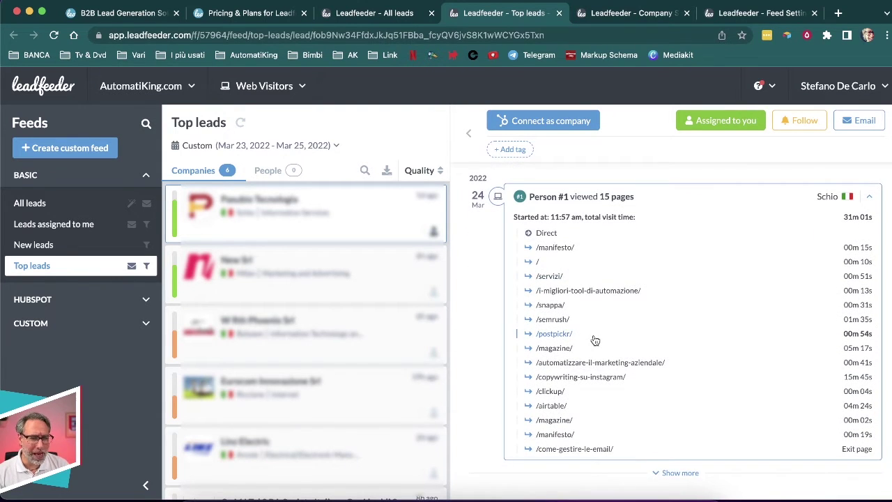
{"action": "scroll", "coordinate": [593, 340], "scroll_direction": "down", "scroll_amount": 1}
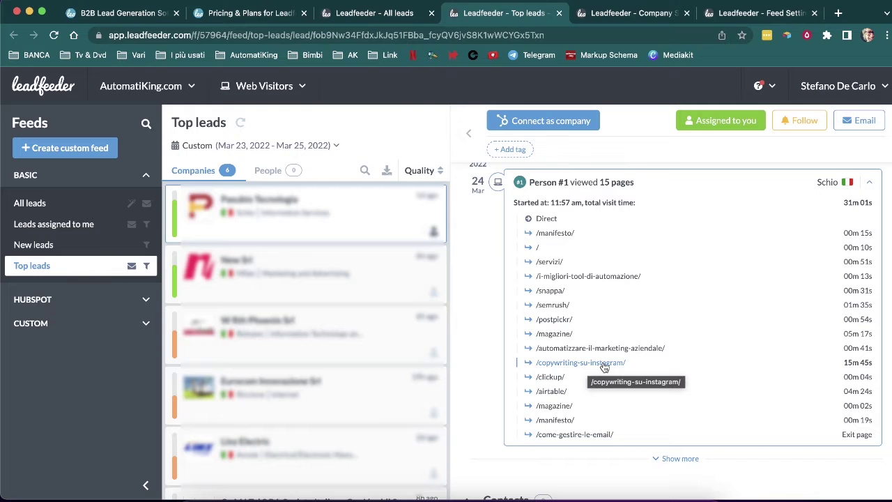
{"action": "scroll", "coordinate": [605, 367], "scroll_direction": "down", "scroll_amount": 1}
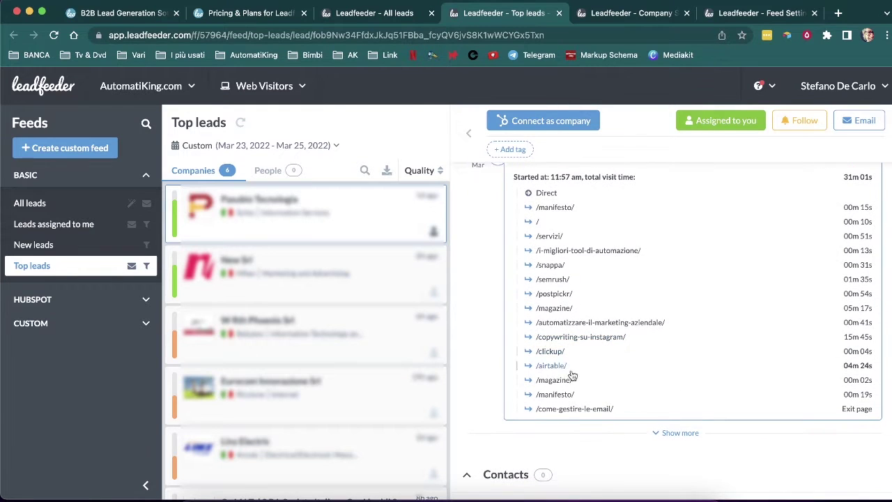
Step: Review the lead's company details, then its Contacts, HubSpot and Comments sections
{"action": "scroll", "coordinate": [631, 358], "scroll_direction": "up", "scroll_amount": 10}
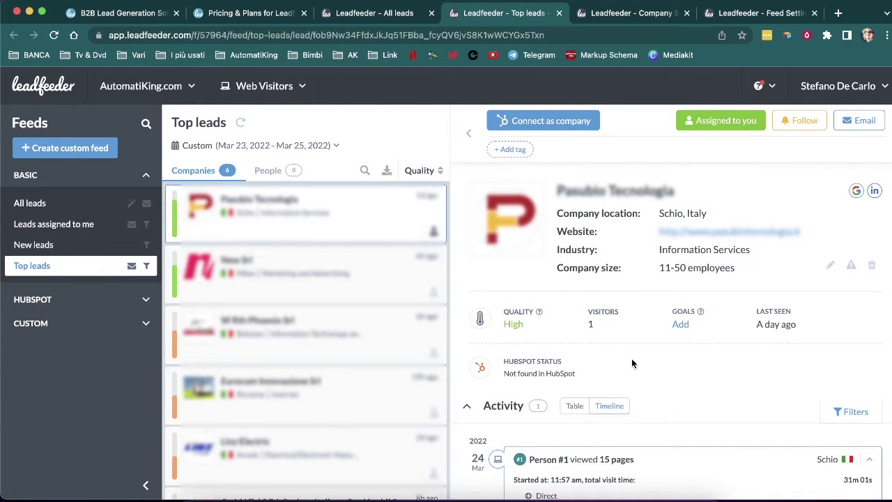
{"action": "scroll", "coordinate": [631, 358], "scroll_direction": "down", "scroll_amount": 3}
{"action": "scroll", "coordinate": [632, 358], "scroll_direction": "down", "scroll_amount": 10}
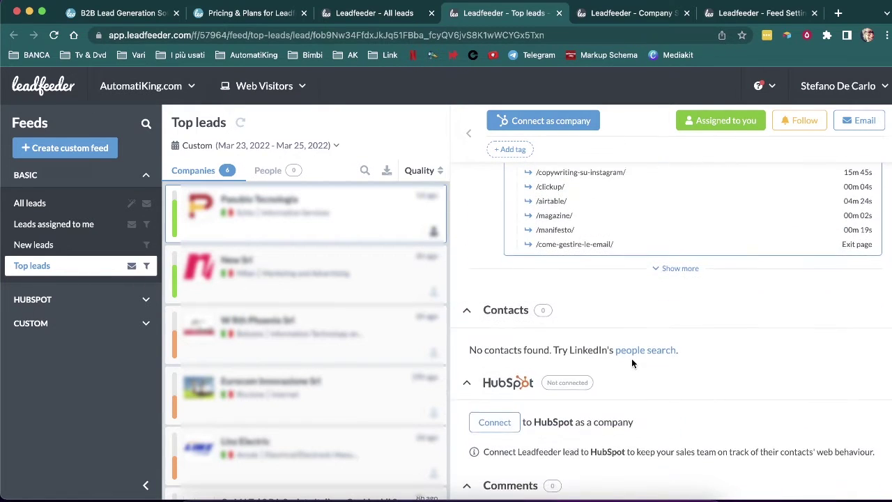
{"action": "scroll", "coordinate": [631, 358], "scroll_direction": "down", "scroll_amount": 3}
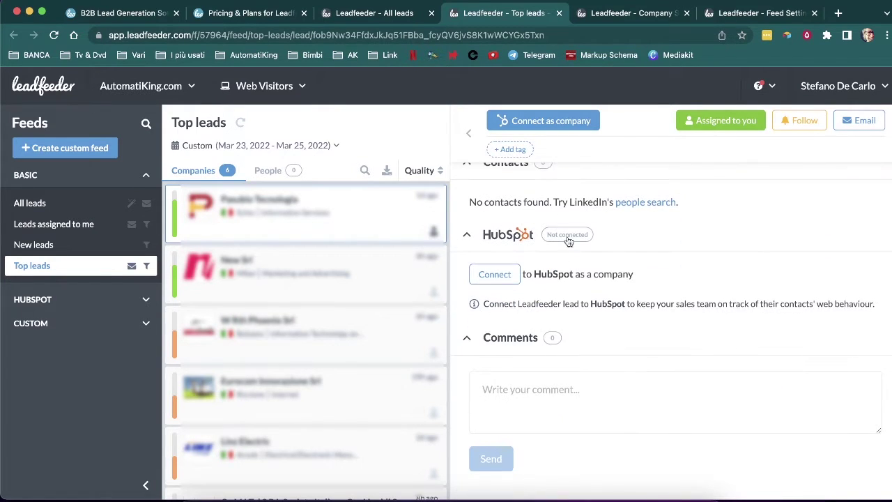
{"action": "scroll", "coordinate": [631, 312], "scroll_direction": "up", "scroll_amount": 2}
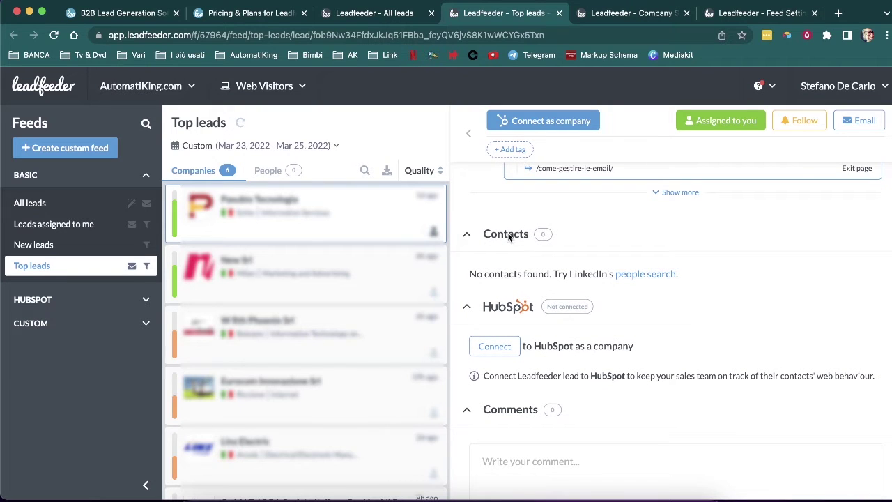
{"action": "scroll", "coordinate": [689, 264], "scroll_direction": "up", "scroll_amount": 3}
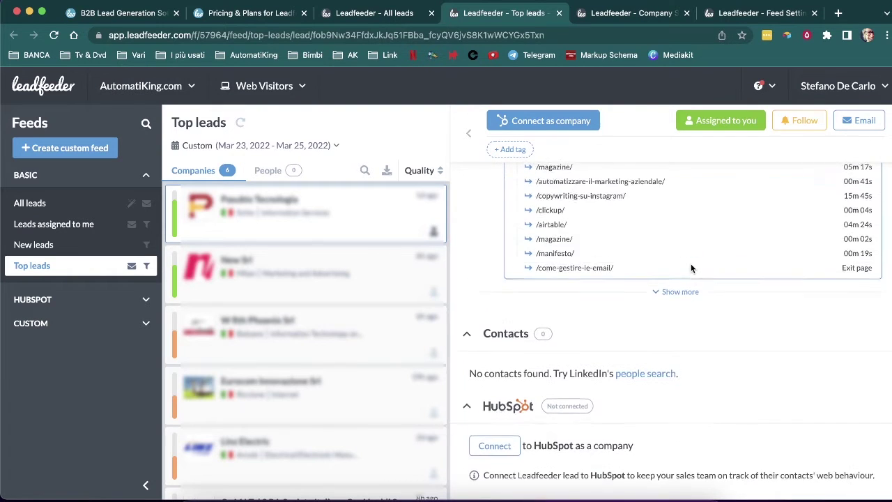
{"action": "scroll", "coordinate": [690, 265], "scroll_direction": "up", "scroll_amount": 8}
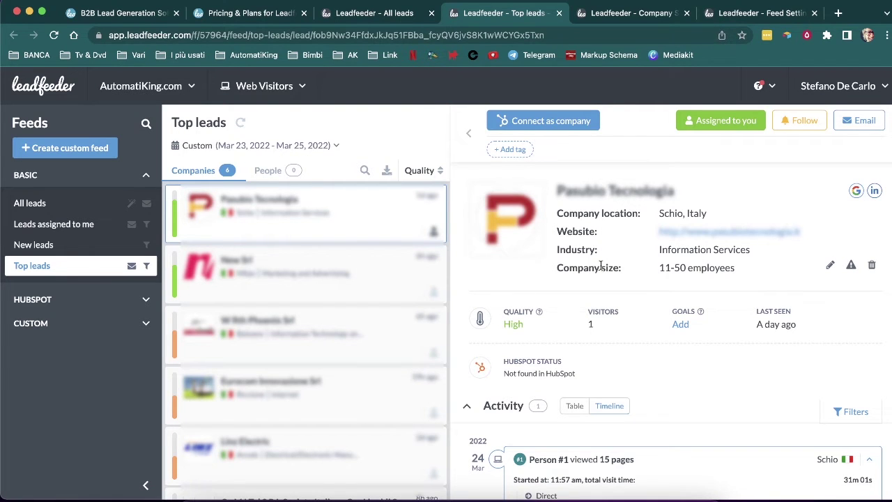
{"action": "scroll", "coordinate": [600, 278], "scroll_direction": "down", "scroll_amount": 5}
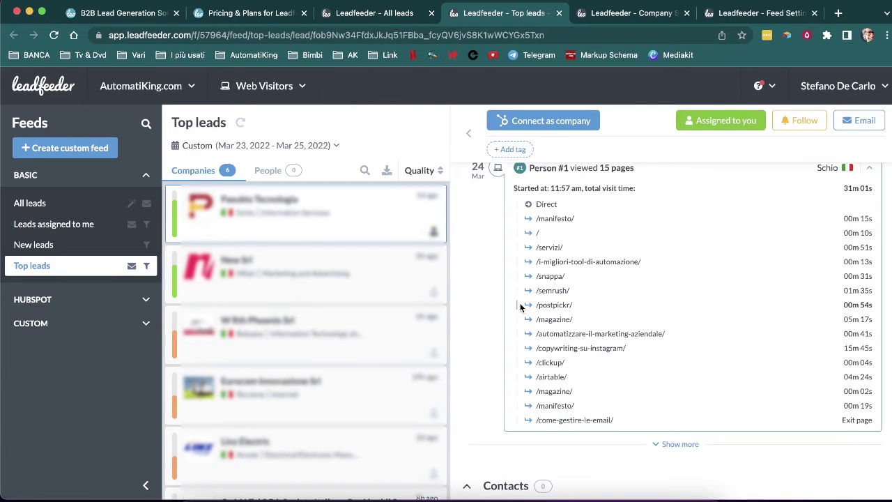
{"action": "scroll", "coordinate": [523, 314], "scroll_direction": "down", "scroll_amount": 3}
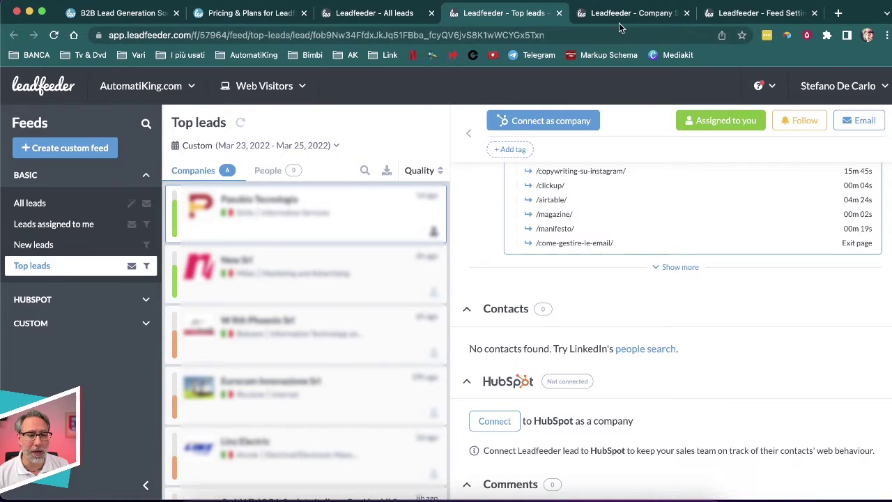
{"action": "left_click", "coordinate": [622, 14]}
{"action": "left_click", "coordinate": [852, 89]}
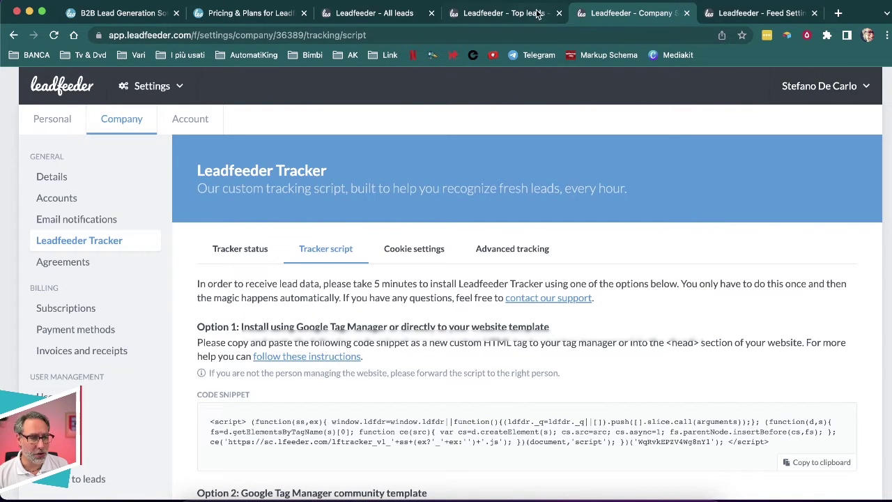
{"action": "left_click", "coordinate": [503, 13]}
Step: Open the account's personal settings in a separate browser tab and switch to it
{"action": "left_click", "coordinate": [876, 89]}
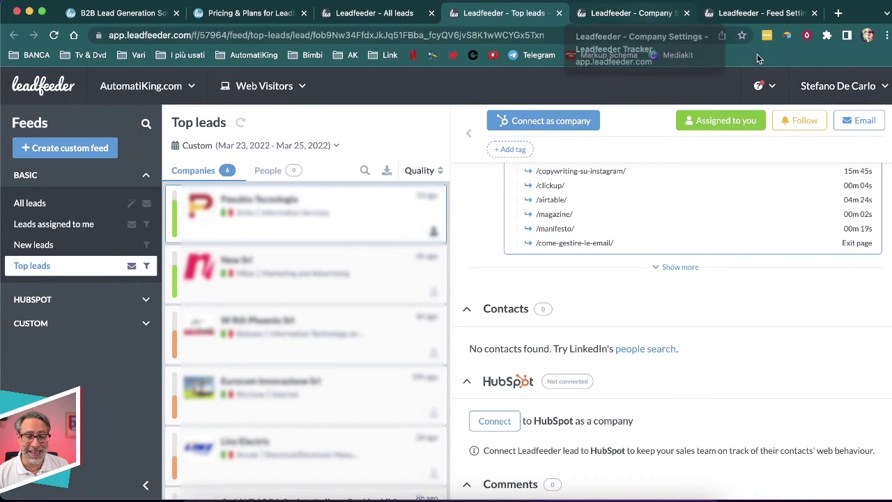
{"action": "mouse_move", "coordinate": [834, 92]}
{"action": "right_click", "coordinate": [802, 122]}
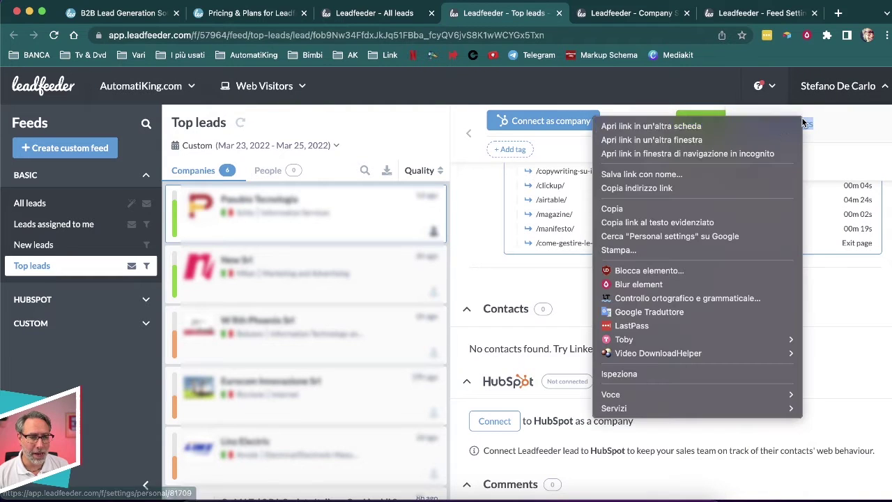
{"action": "left_click", "coordinate": [625, 24]}
{"action": "left_click", "coordinate": [567, 13]}
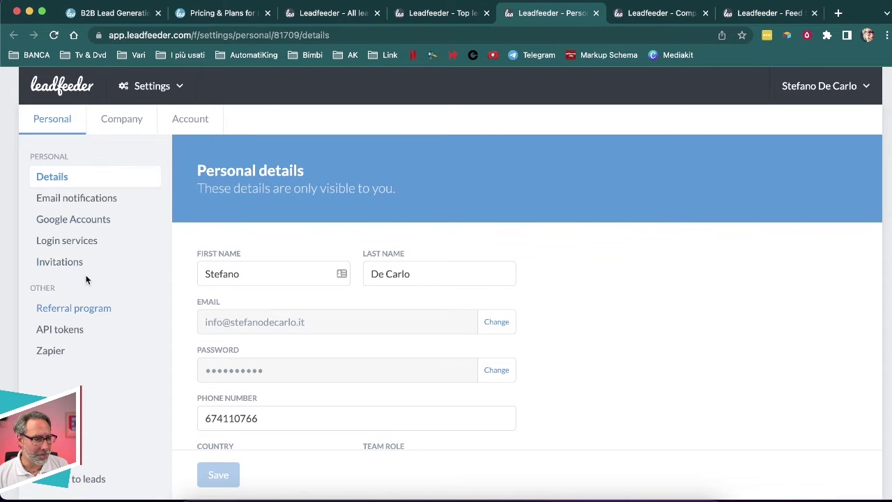
Step: Show the company settings and review the tracker script installation options on the Leadfeeder Tracker page
{"action": "left_click", "coordinate": [114, 120]}
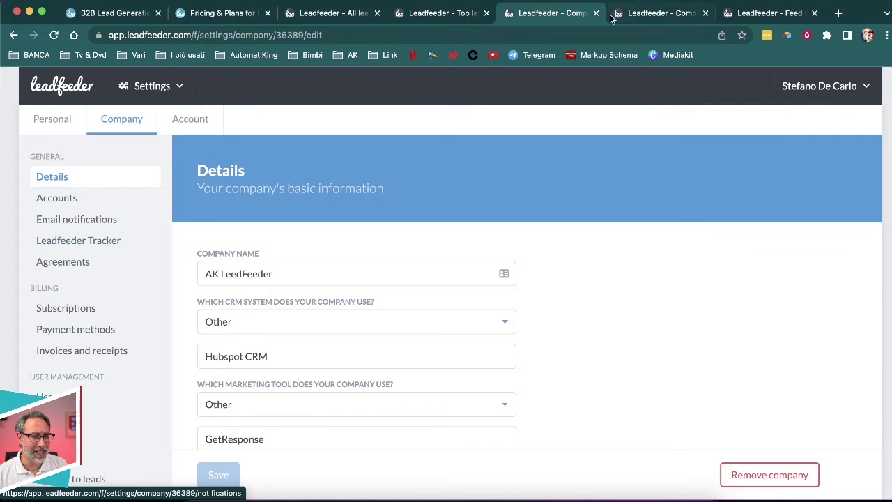
{"action": "left_click", "coordinate": [651, 13]}
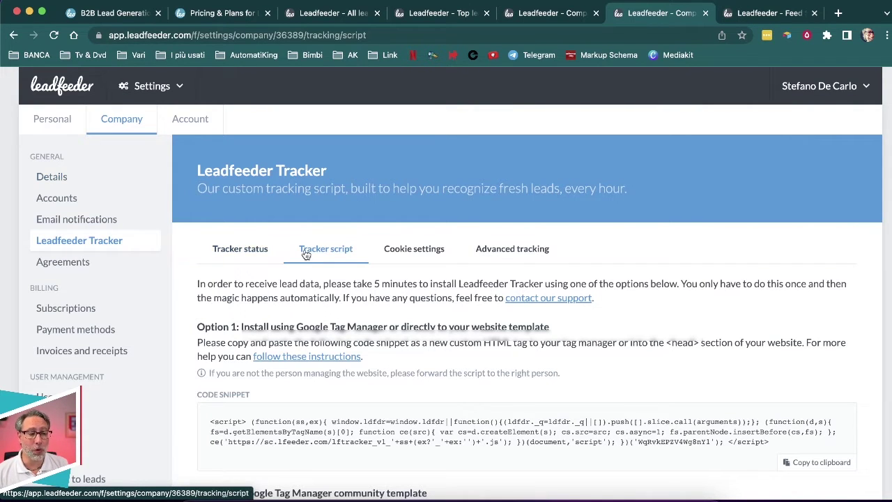
{"action": "scroll", "coordinate": [317, 281], "scroll_direction": "down", "scroll_amount": 3}
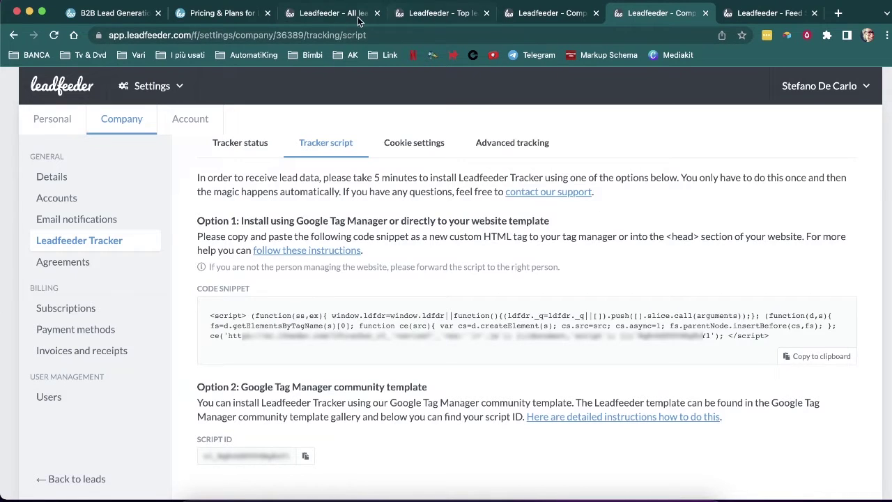
Step: In the All leads feed, expand the HubSpot and Custom feed groups and look through the company list
{"action": "left_click", "coordinate": [319, 19]}
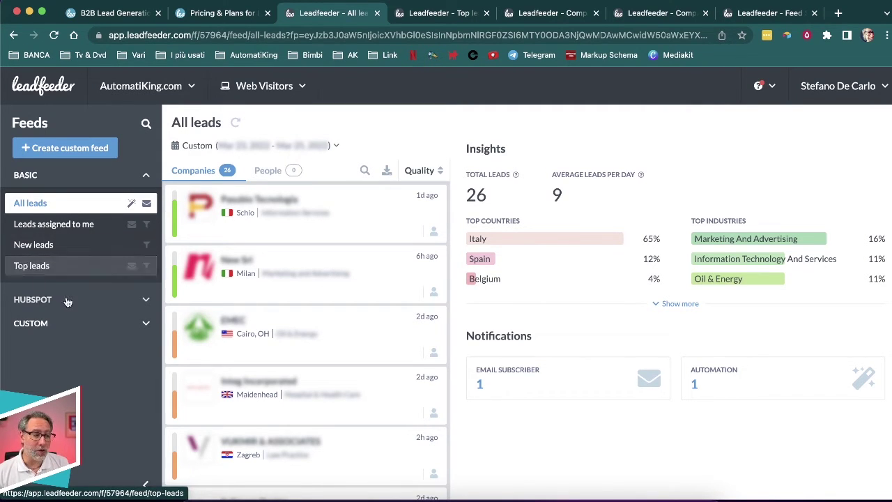
{"action": "left_click", "coordinate": [147, 301]}
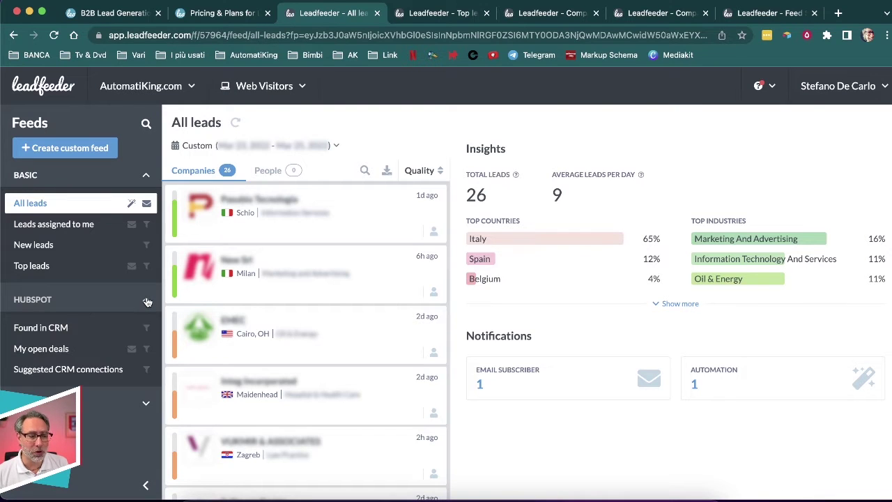
{"action": "left_click", "coordinate": [146, 404]}
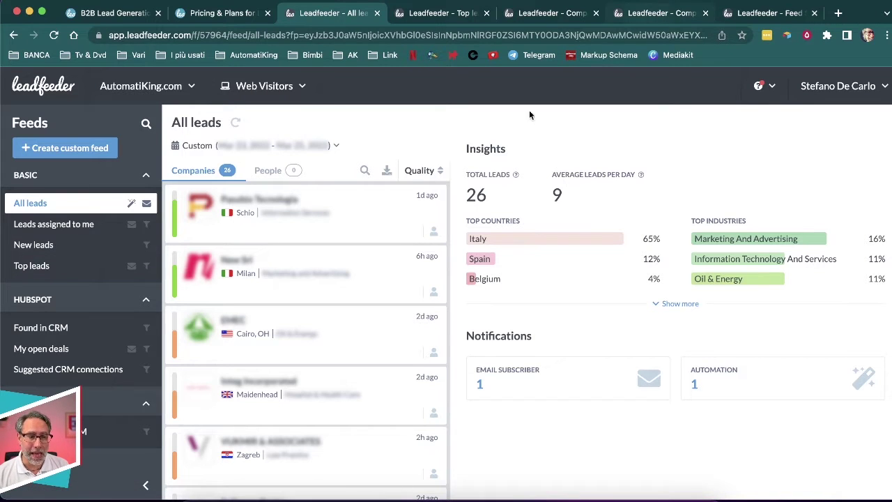
{"action": "scroll", "coordinate": [315, 319], "scroll_direction": "down", "scroll_amount": 3}
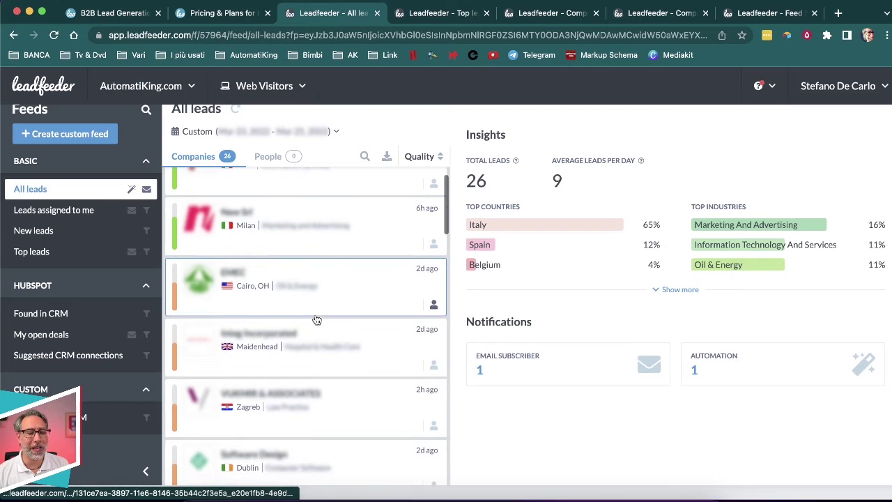
{"action": "scroll", "coordinate": [317, 320], "scroll_direction": "down", "scroll_amount": 1}
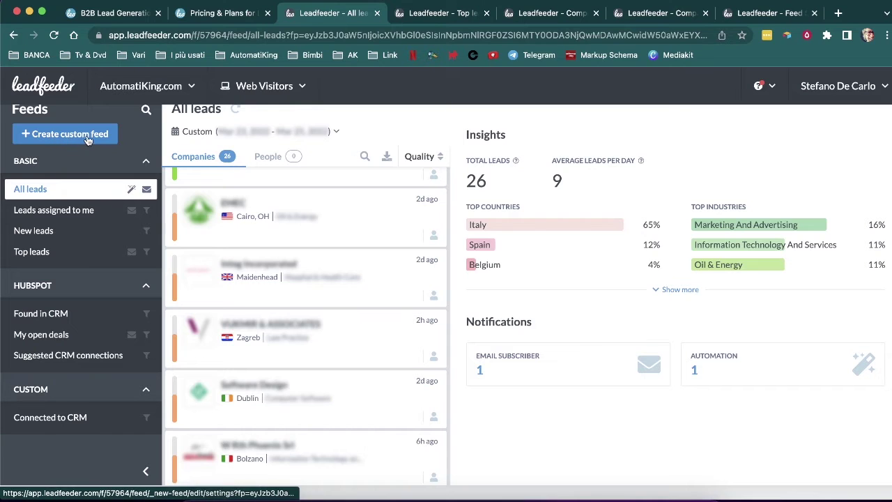
Step: Switch to the already open browser tab with the form for creating a new custom feed
{"action": "left_click", "coordinate": [763, 20]}
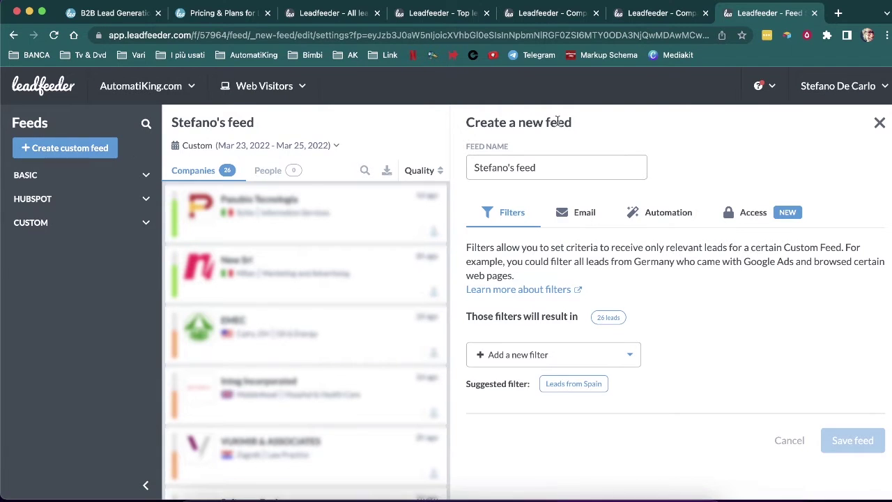
{"action": "left_click_drag", "start_coordinate": [481, 124], "coordinate": [577, 123]}
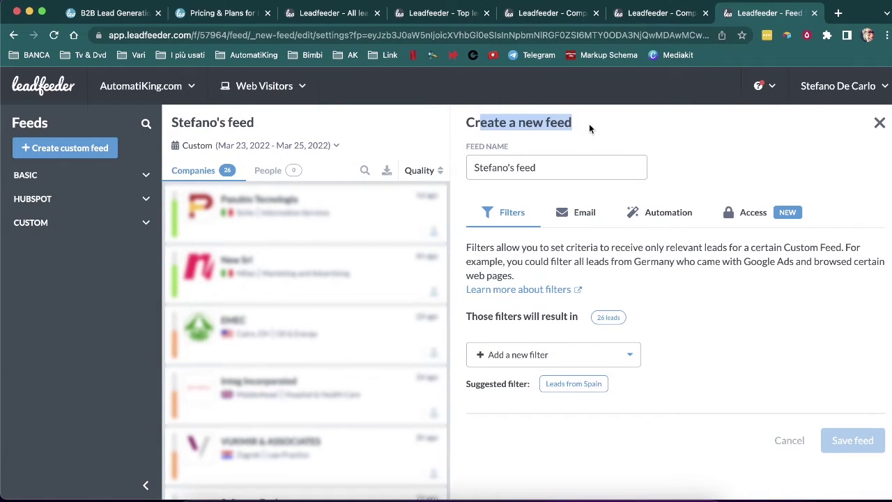
{"action": "left_click", "coordinate": [598, 126]}
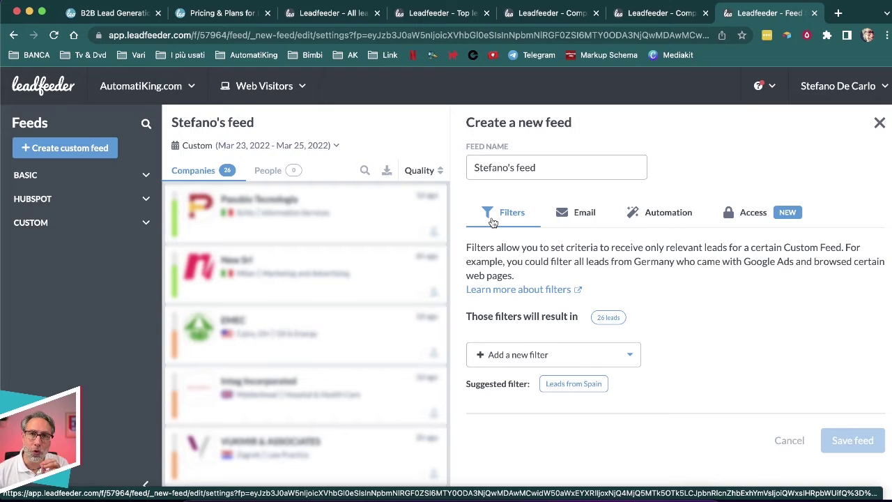
Step: Browse the Behaviour filters available for the new feed, from device type through visit length and visits
{"action": "left_click", "coordinate": [547, 354]}
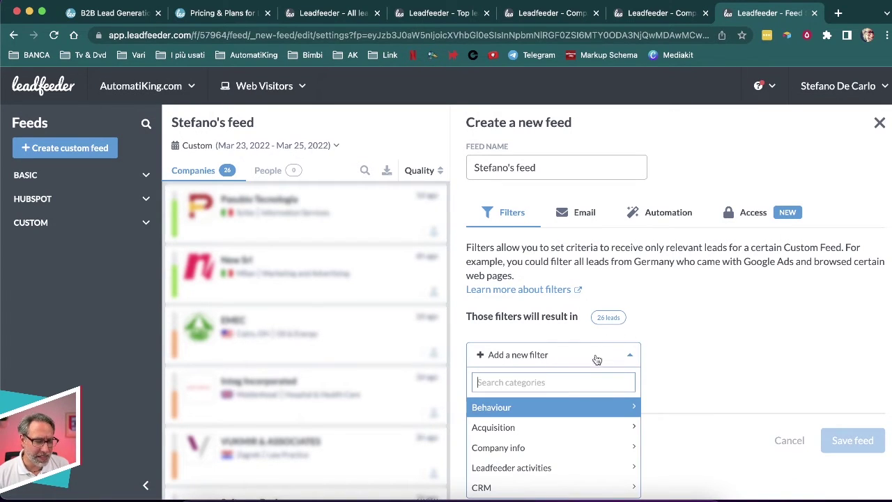
{"action": "left_click", "coordinate": [677, 401]}
{"action": "left_click", "coordinate": [630, 357]}
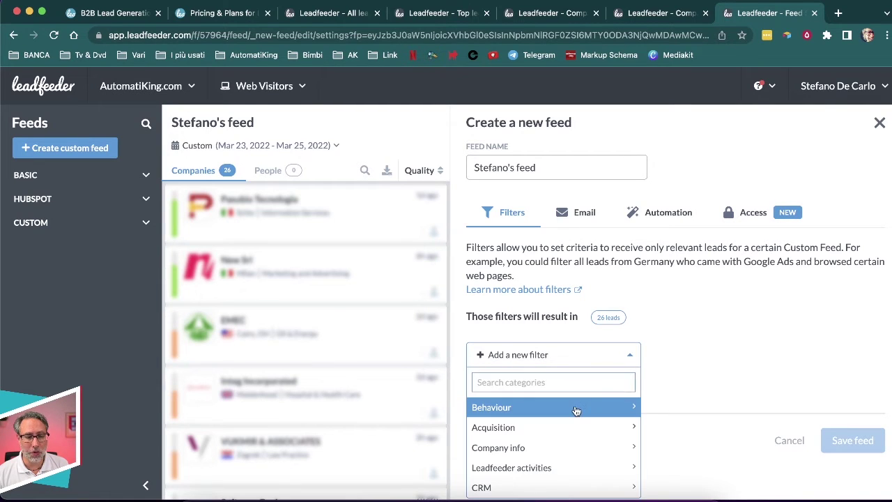
{"action": "left_click", "coordinate": [632, 408]}
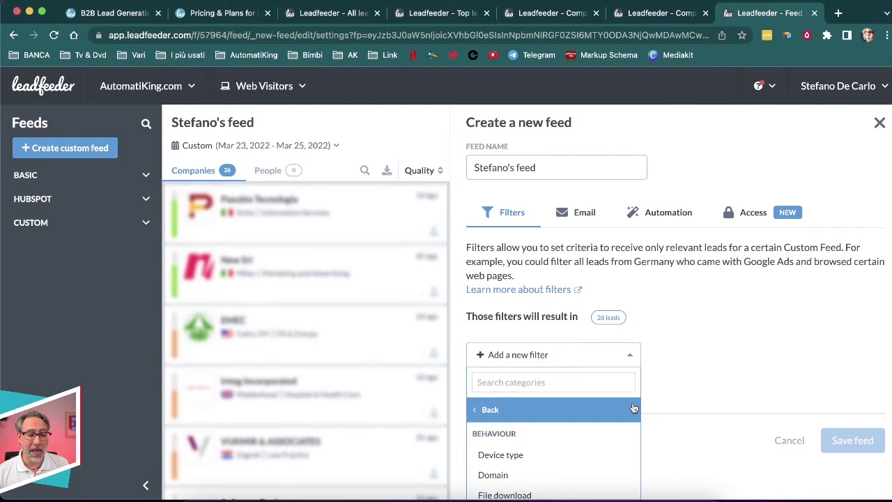
{"action": "scroll", "coordinate": [603, 439], "scroll_direction": "down", "scroll_amount": 5}
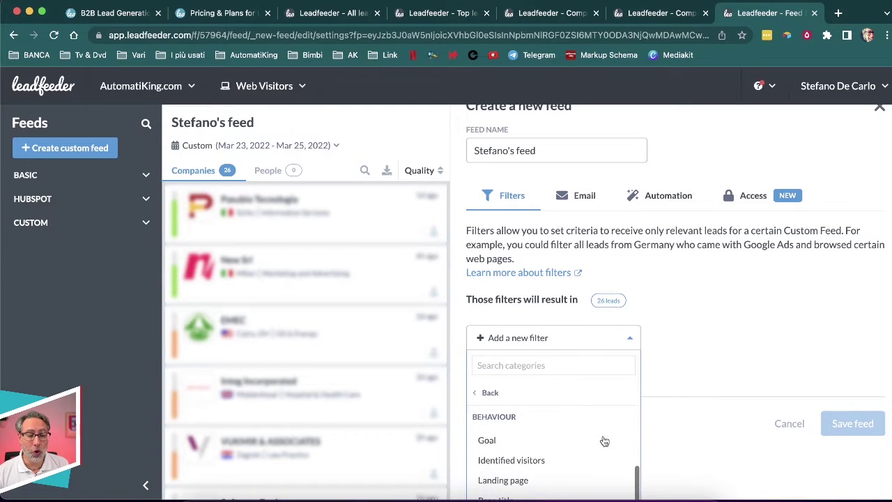
{"action": "scroll", "coordinate": [604, 441], "scroll_direction": "up", "scroll_amount": 1}
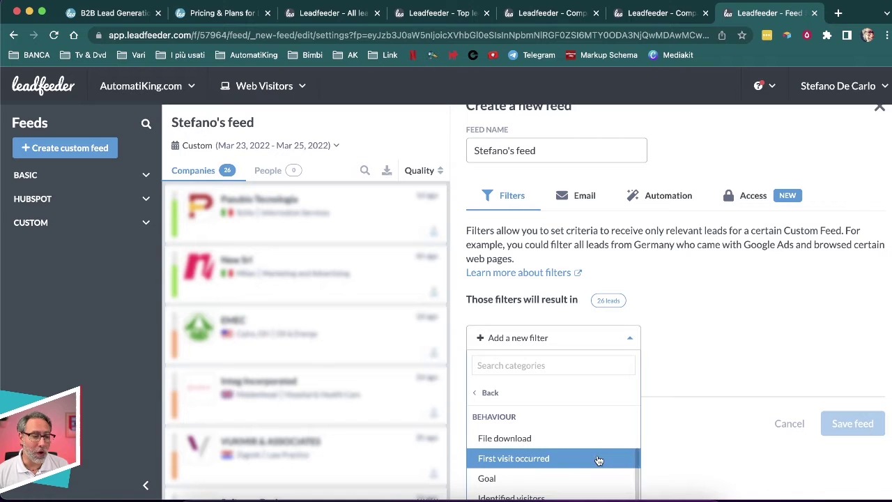
{"action": "scroll", "coordinate": [558, 464], "scroll_direction": "up", "scroll_amount": 2}
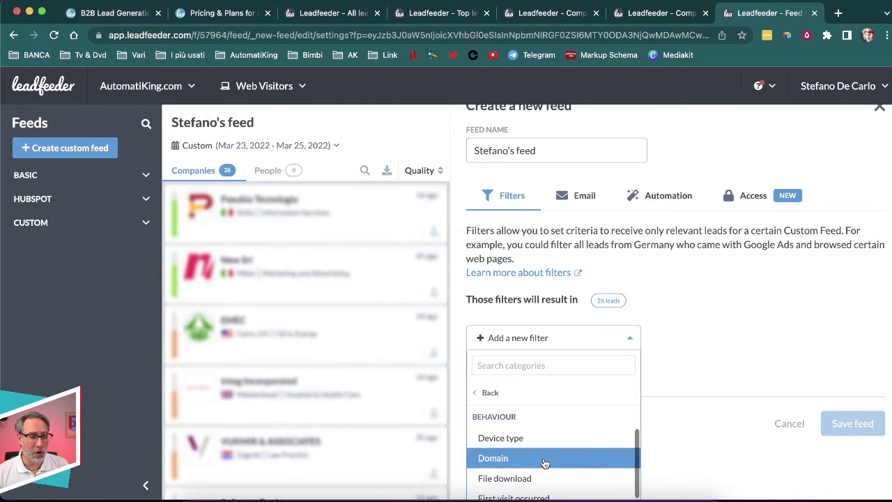
{"action": "scroll", "coordinate": [520, 451], "scroll_direction": "down", "scroll_amount": 2}
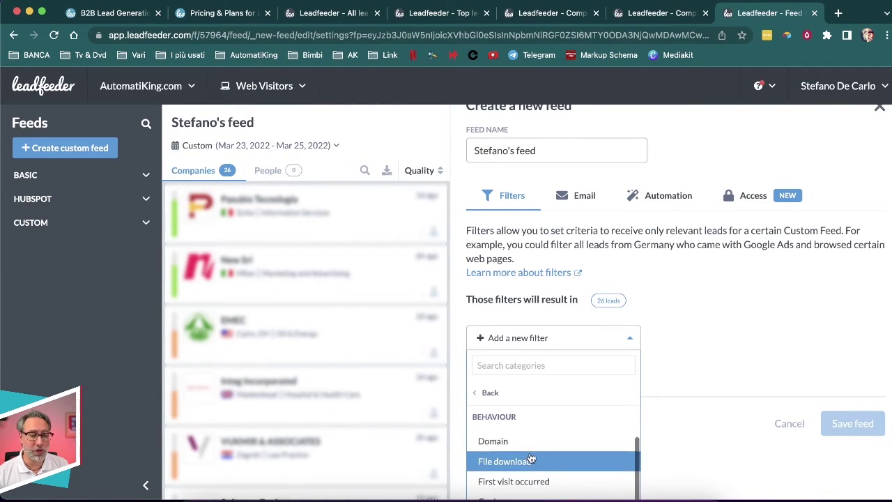
{"action": "scroll", "coordinate": [529, 459], "scroll_direction": "down", "scroll_amount": 1}
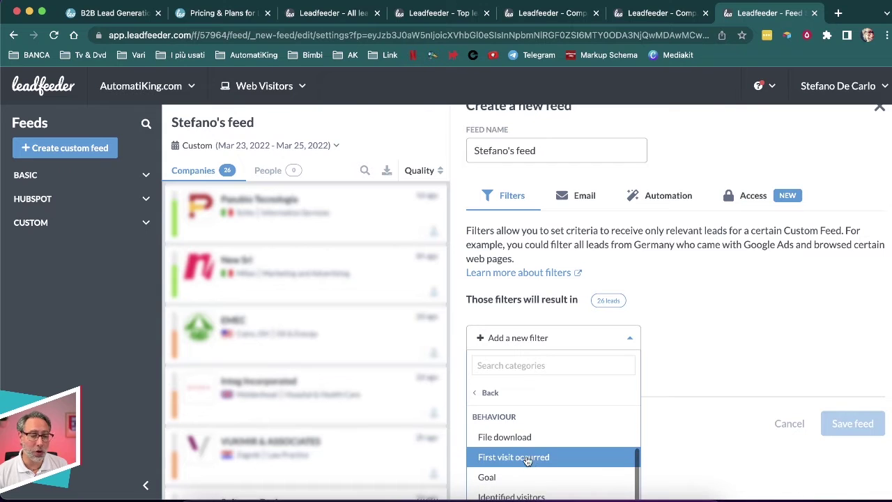
{"action": "scroll", "coordinate": [537, 459], "scroll_direction": "down", "scroll_amount": 3}
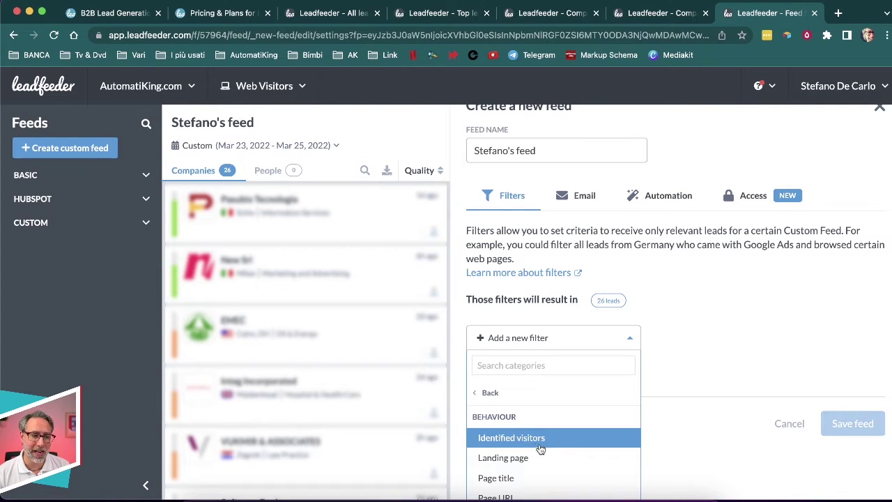
{"action": "scroll", "coordinate": [538, 457], "scroll_direction": "down", "scroll_amount": 3}
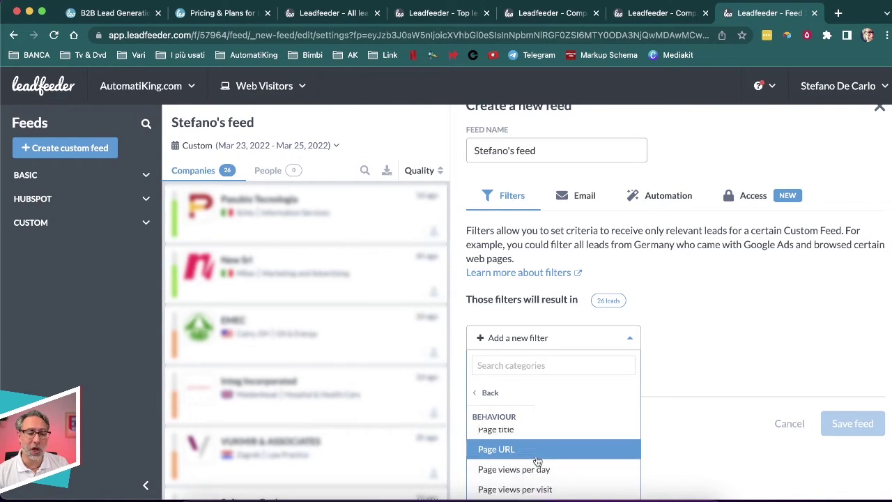
{"action": "scroll", "coordinate": [538, 460], "scroll_direction": "down", "scroll_amount": 5}
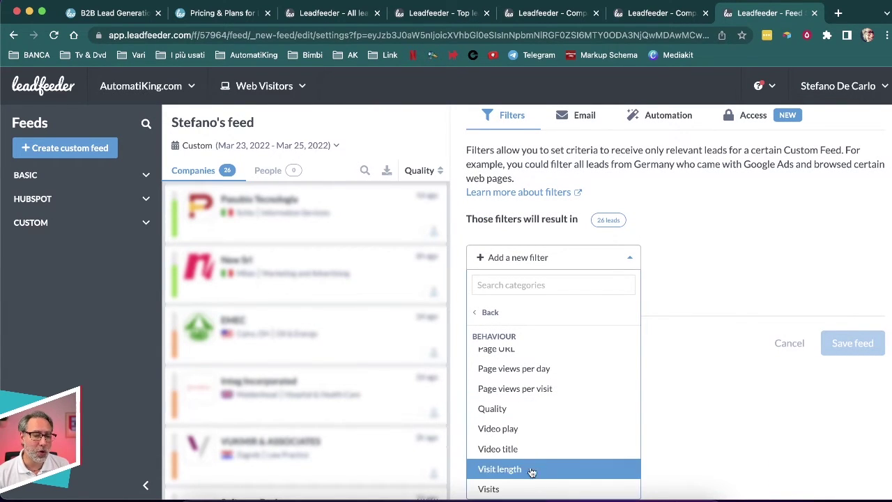
{"action": "scroll", "coordinate": [536, 410], "scroll_direction": "up", "scroll_amount": 1}
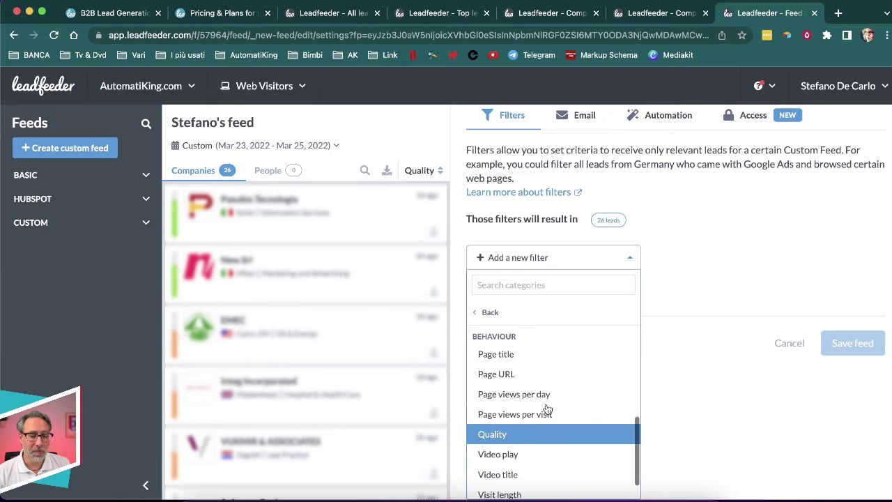
{"action": "scroll", "coordinate": [522, 439], "scroll_direction": "down", "scroll_amount": 1}
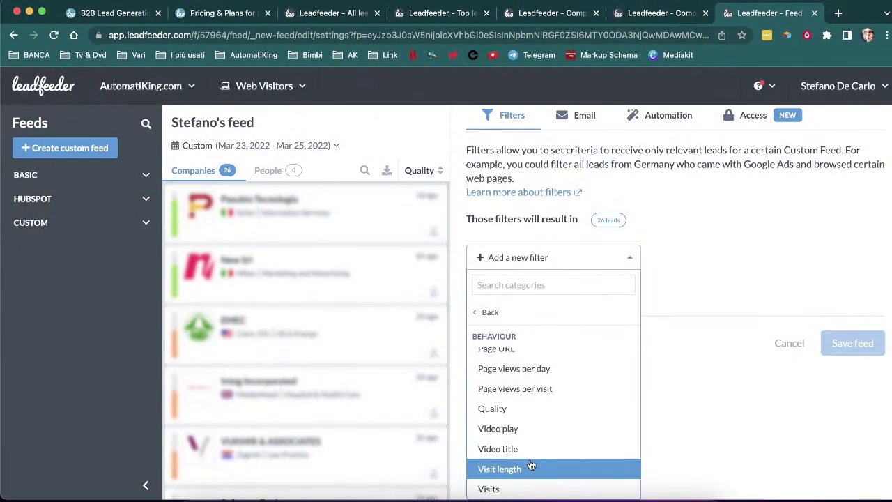
Step: Review the Acquisition filters offered for the feed, such as campaign, keyword, medium and source
{"action": "left_click", "coordinate": [487, 311]}
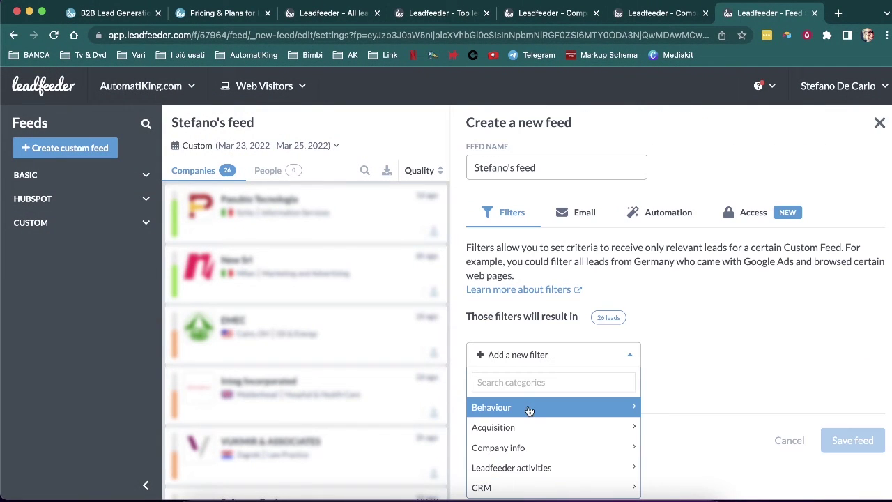
{"action": "left_click", "coordinate": [634, 430]}
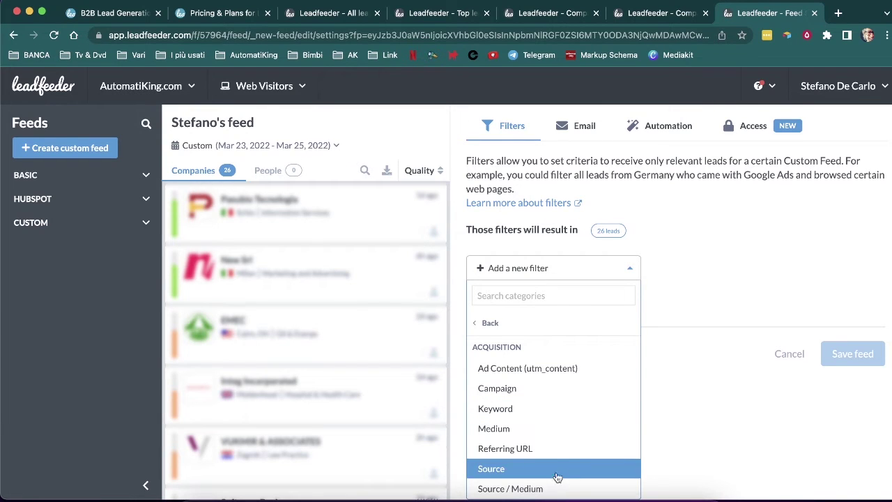
{"action": "left_click", "coordinate": [492, 326]}
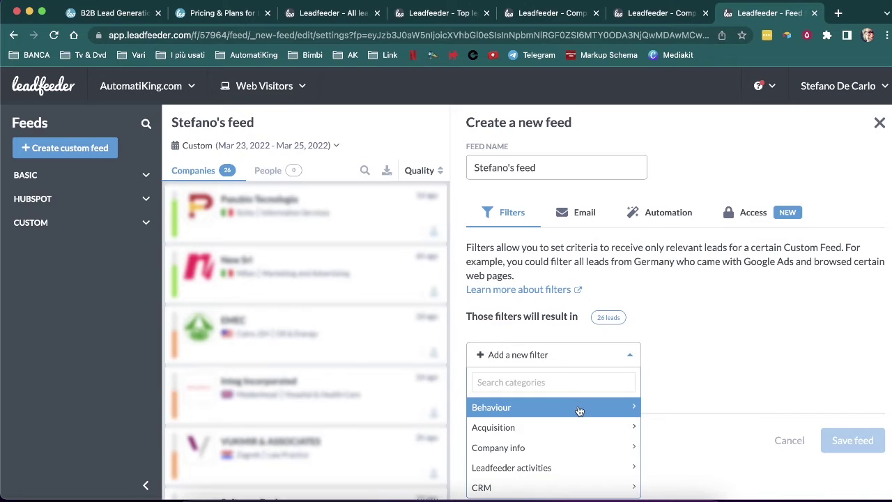
Step: Look through the Company info filters, including company location, name, employee count, industry and visit location
{"action": "left_click", "coordinate": [567, 449]}
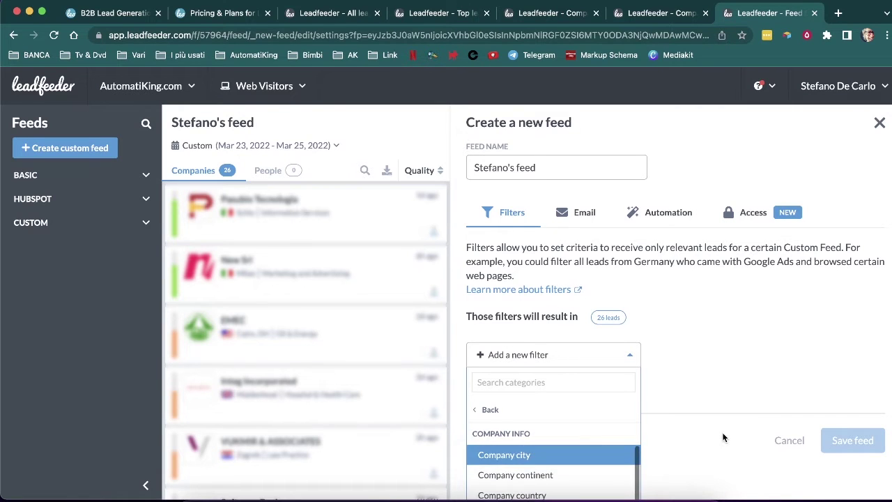
{"action": "scroll", "coordinate": [723, 437], "scroll_direction": "down", "scroll_amount": 3}
{"action": "scroll", "coordinate": [592, 394], "scroll_direction": "up", "scroll_amount": 1}
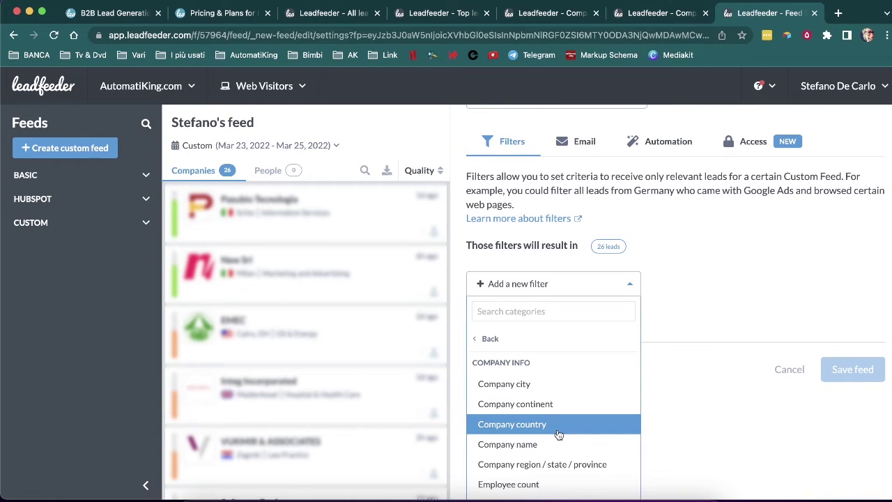
{"action": "scroll", "coordinate": [559, 434], "scroll_direction": "down", "scroll_amount": 2}
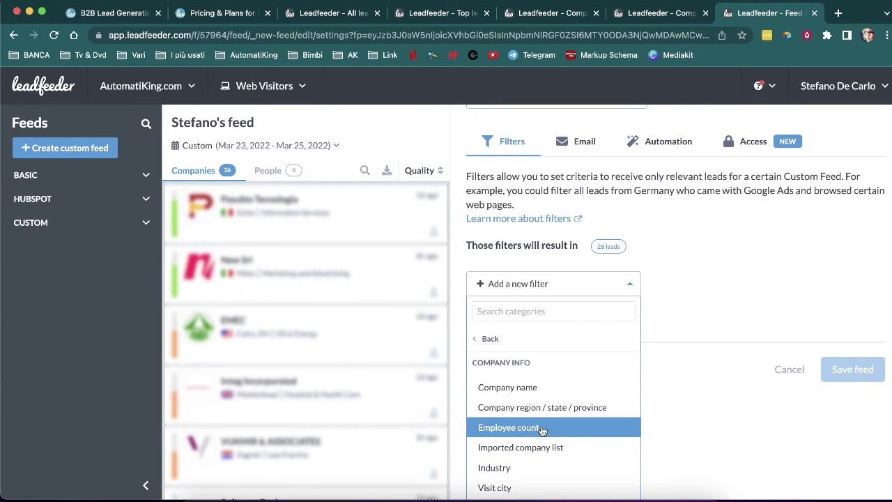
{"action": "scroll", "coordinate": [547, 471], "scroll_direction": "down", "scroll_amount": 1}
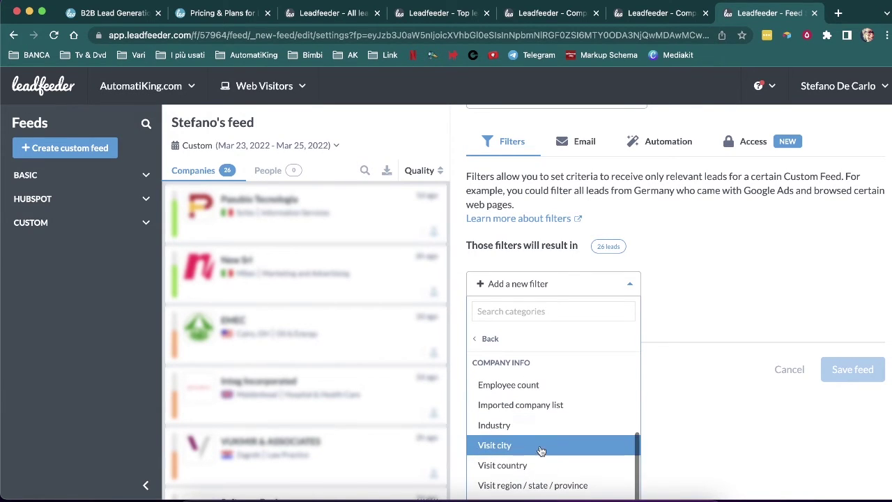
{"action": "left_click", "coordinate": [490, 338]}
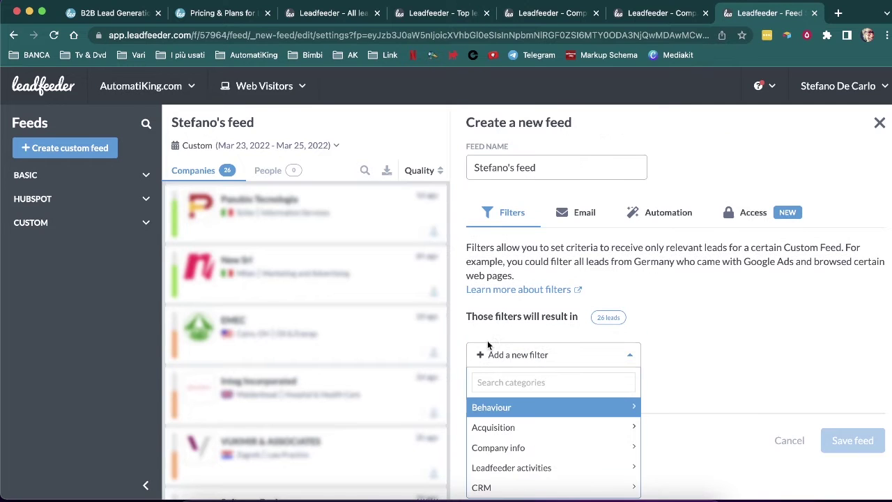
Step: Review the Leadfeeder activities filters: assignee, emailed, follower and tags
{"action": "left_click", "coordinate": [583, 471]}
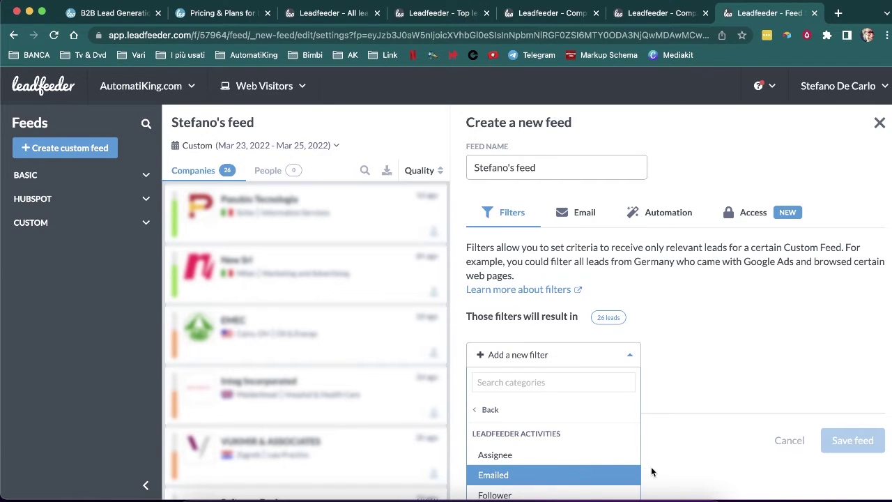
{"action": "scroll", "coordinate": [651, 472], "scroll_direction": "down", "scroll_amount": 1}
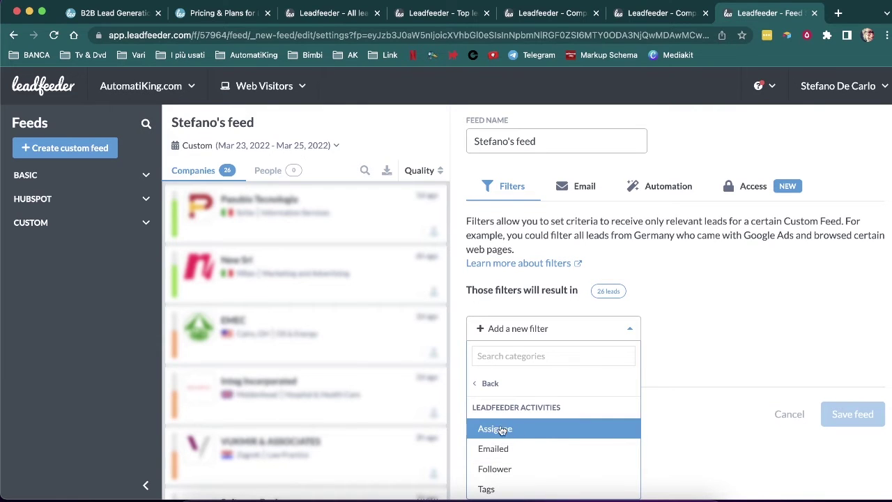
{"action": "left_click", "coordinate": [486, 389]}
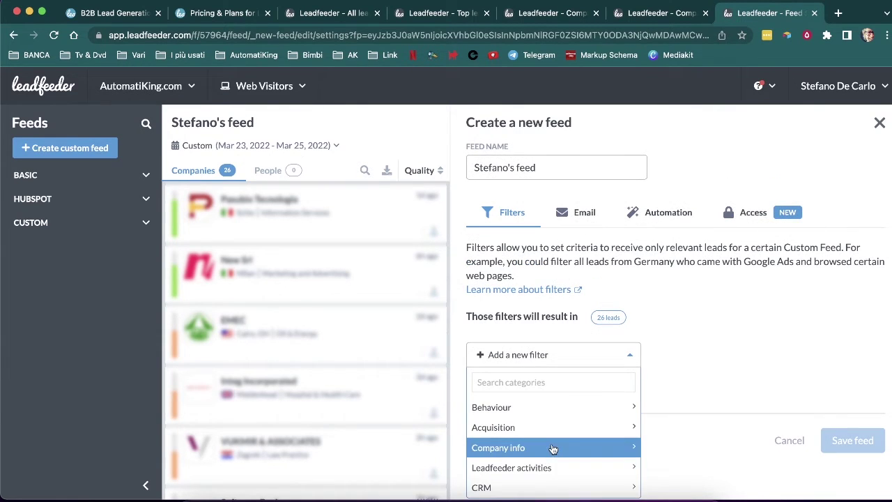
Step: Look through the CRM filters covering CRM connection, company owner, deal details and lifecycle stage
{"action": "left_click", "coordinate": [542, 486]}
{"action": "scroll", "coordinate": [547, 479], "scroll_direction": "up", "scroll_amount": 1}
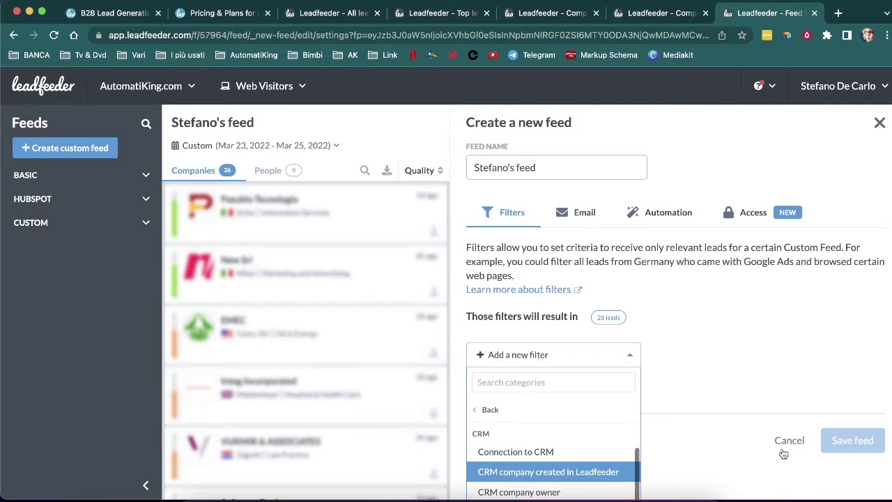
{"action": "scroll", "coordinate": [714, 442], "scroll_direction": "down", "scroll_amount": 3}
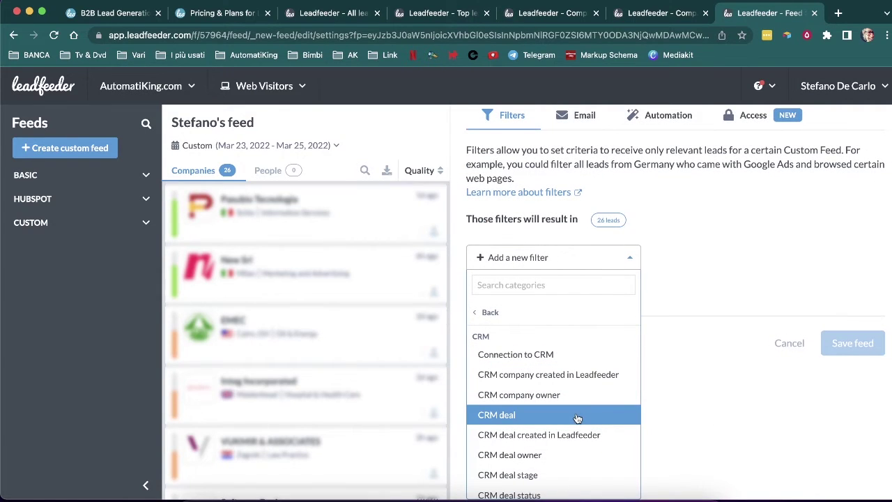
{"action": "scroll", "coordinate": [577, 417], "scroll_direction": "down", "scroll_amount": 1}
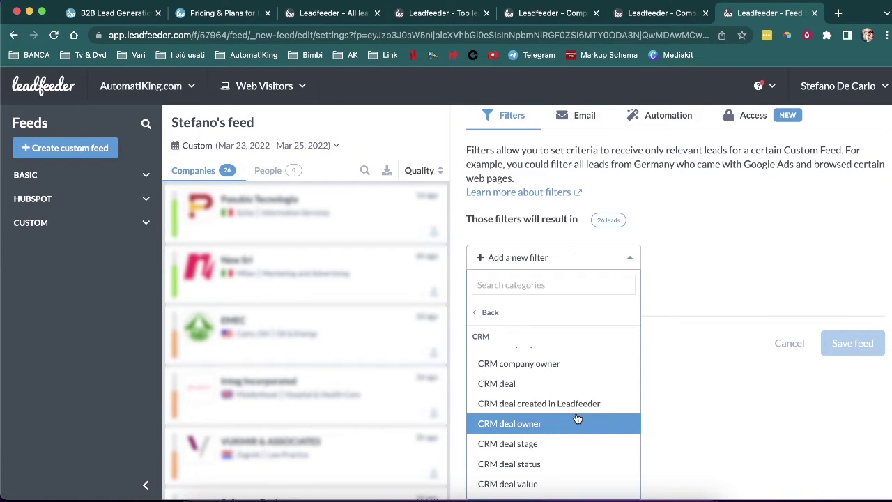
{"action": "scroll", "coordinate": [578, 425], "scroll_direction": "down", "scroll_amount": 1}
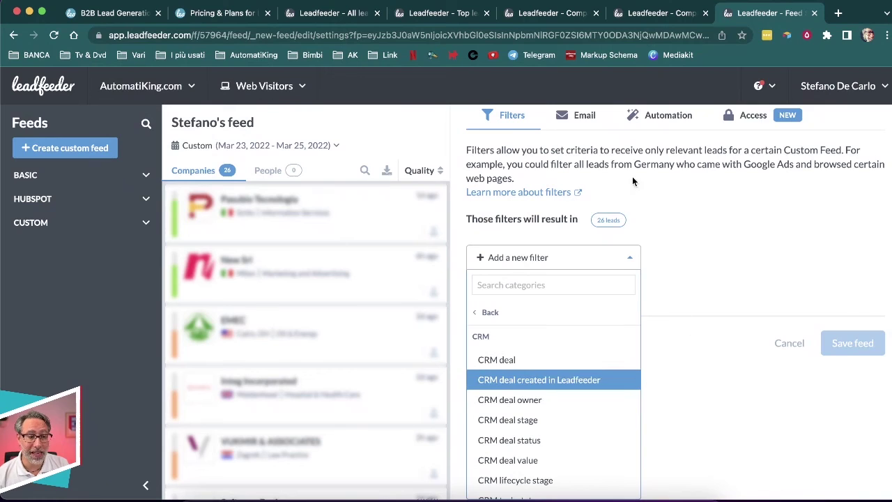
{"action": "scroll", "coordinate": [632, 181], "scroll_direction": "up", "scroll_amount": 2}
Step: Add the account's own user as an email subscriber of the new feed with daily notifications
{"action": "left_click", "coordinate": [577, 191]}
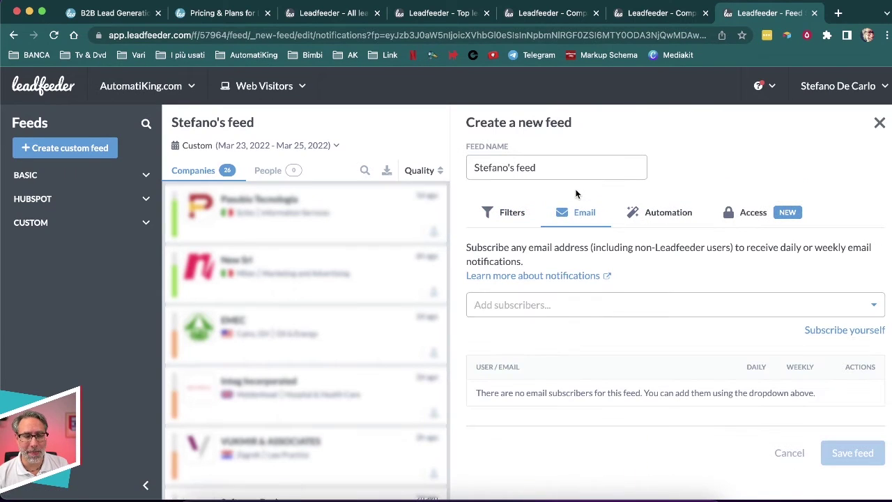
{"action": "left_click", "coordinate": [560, 304]}
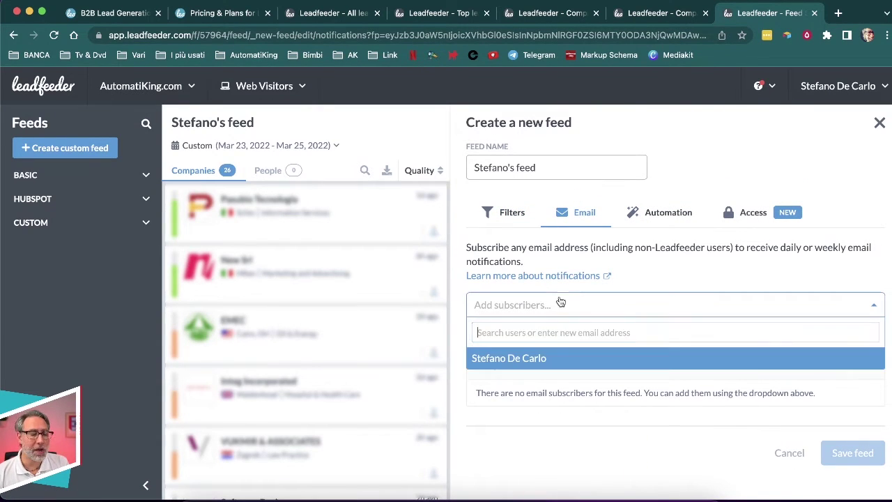
{"action": "left_click", "coordinate": [527, 359]}
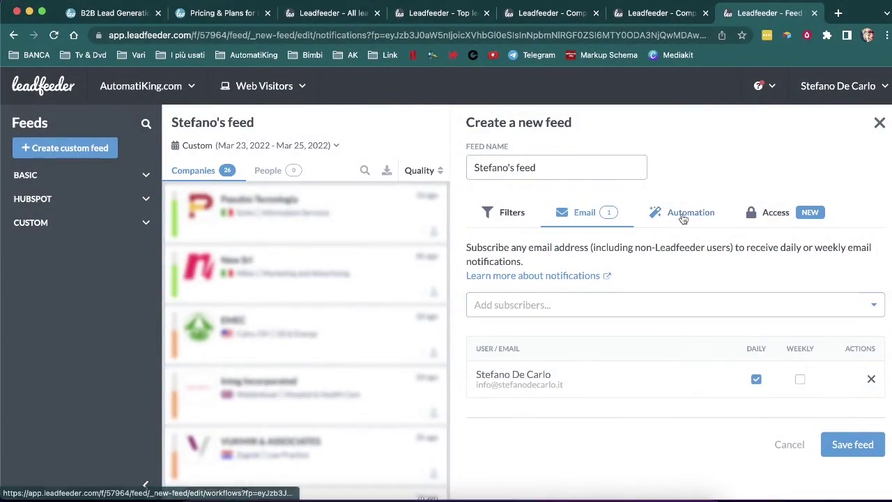
Step: Examine the automation actions and frequency options available for the new feed
{"action": "left_click", "coordinate": [683, 217]}
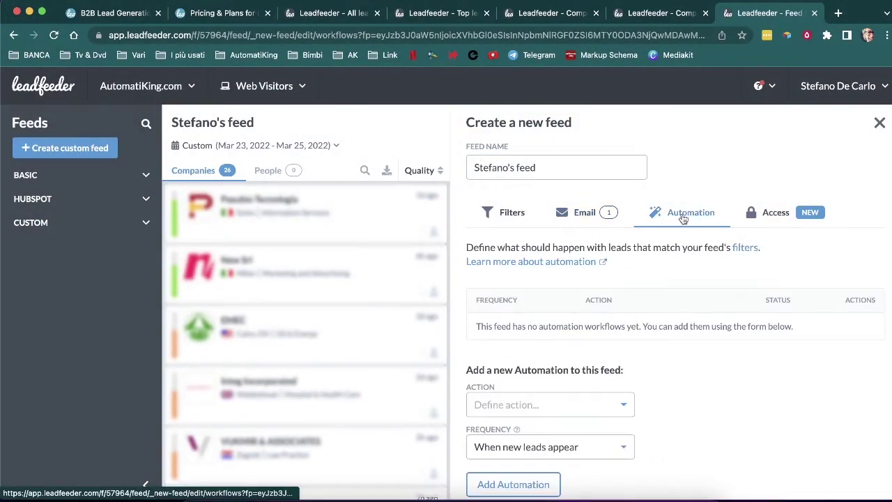
{"action": "scroll", "coordinate": [660, 338], "scroll_direction": "down", "scroll_amount": 2}
{"action": "left_click", "coordinate": [541, 322]}
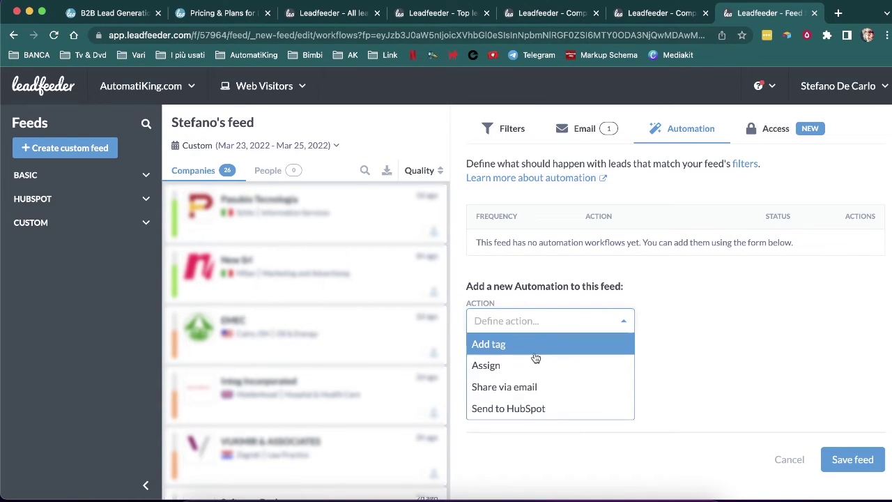
{"action": "left_click", "coordinate": [535, 352]}
{"action": "left_click", "coordinate": [584, 365]}
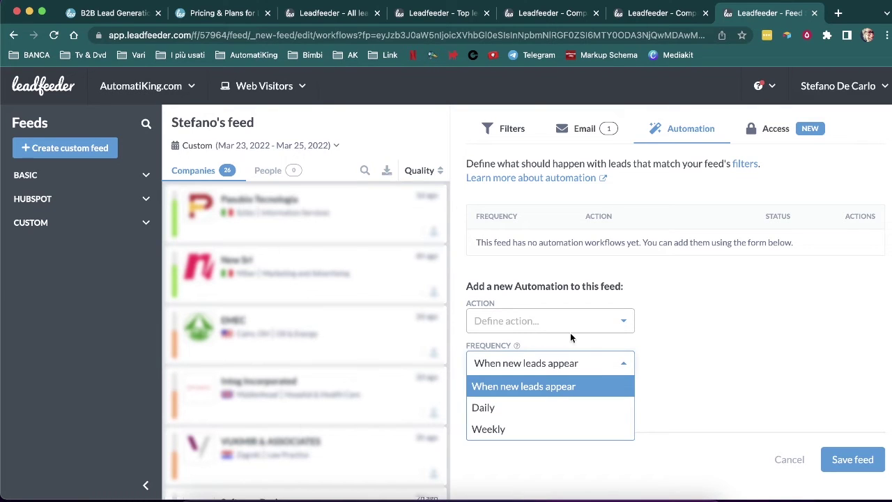
Step: Compare the Add tag and Assign automation actions, including the tag field and the users that leads can be assigned to
{"action": "left_click", "coordinate": [550, 324]}
{"action": "left_click", "coordinate": [520, 346]}
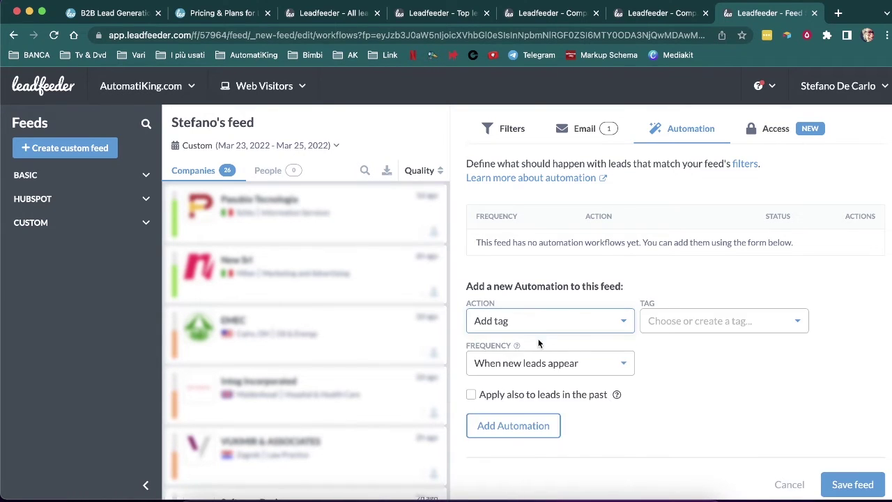
{"action": "left_click", "coordinate": [541, 328]}
{"action": "left_click", "coordinate": [535, 364]}
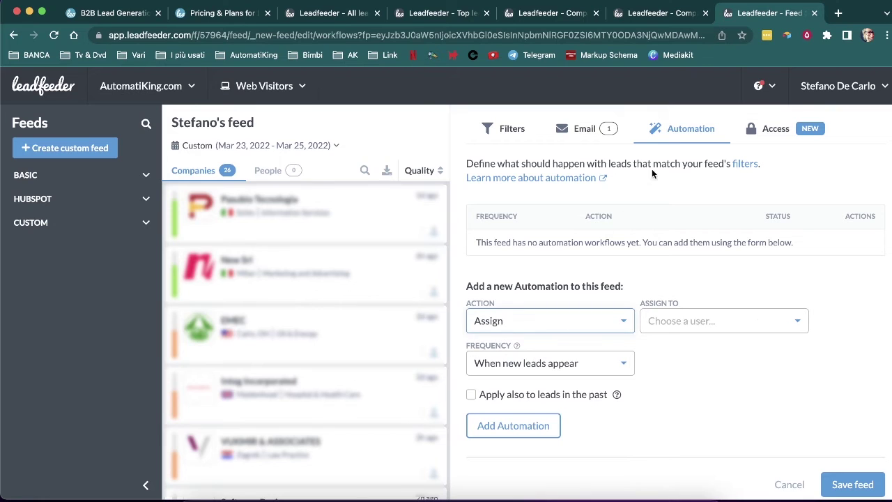
{"action": "scroll", "coordinate": [572, 155], "scroll_direction": "down", "scroll_amount": 1}
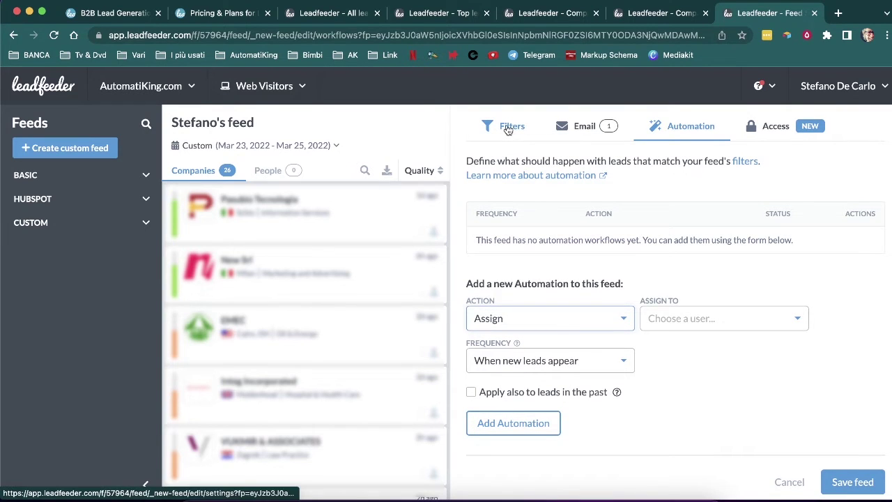
{"action": "left_click", "coordinate": [673, 325]}
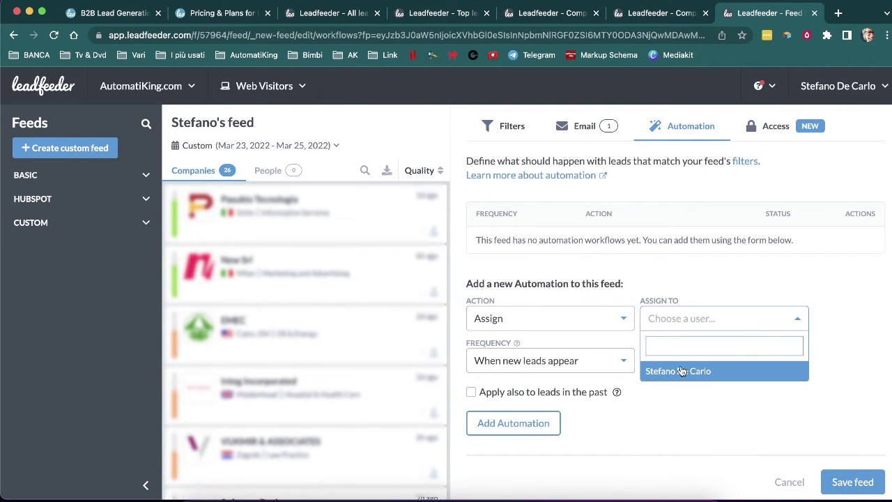
{"action": "left_click", "coordinate": [575, 319]}
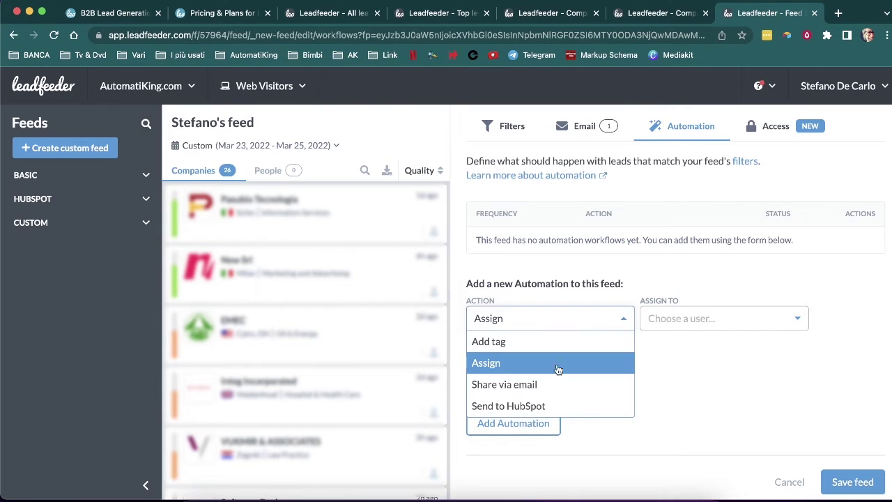
{"action": "left_click", "coordinate": [542, 343]}
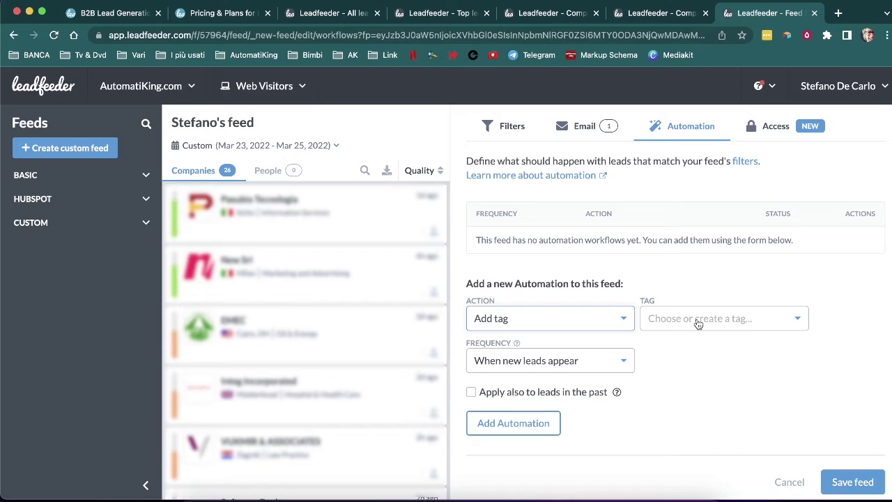
Step: Review the feed's filter categories, including Leadfeeder activities, and the automation actions for leads that match them
{"action": "left_click", "coordinate": [507, 128]}
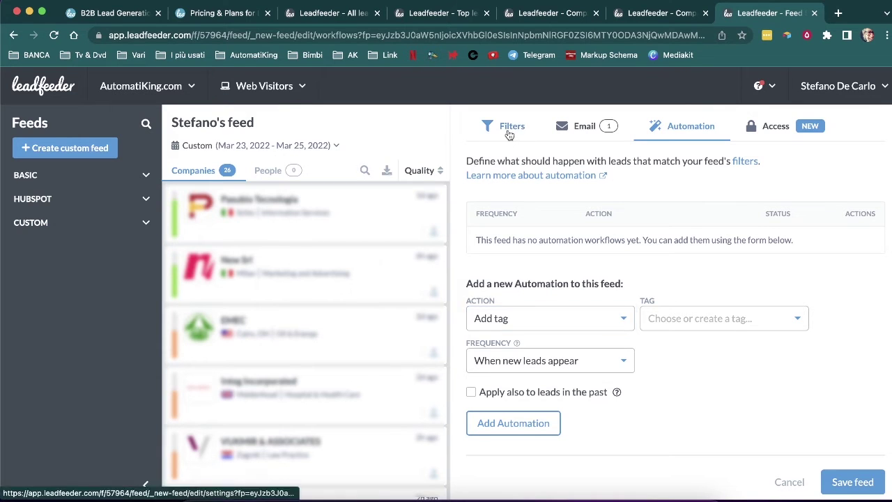
{"action": "left_click", "coordinate": [568, 355]}
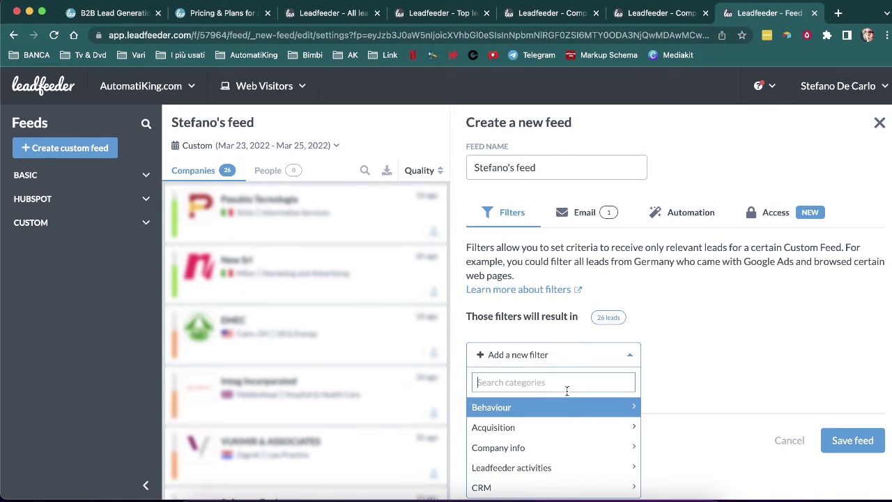
{"action": "left_click", "coordinate": [550, 467]}
{"action": "scroll", "coordinate": [549, 470], "scroll_direction": "down", "scroll_amount": 1}
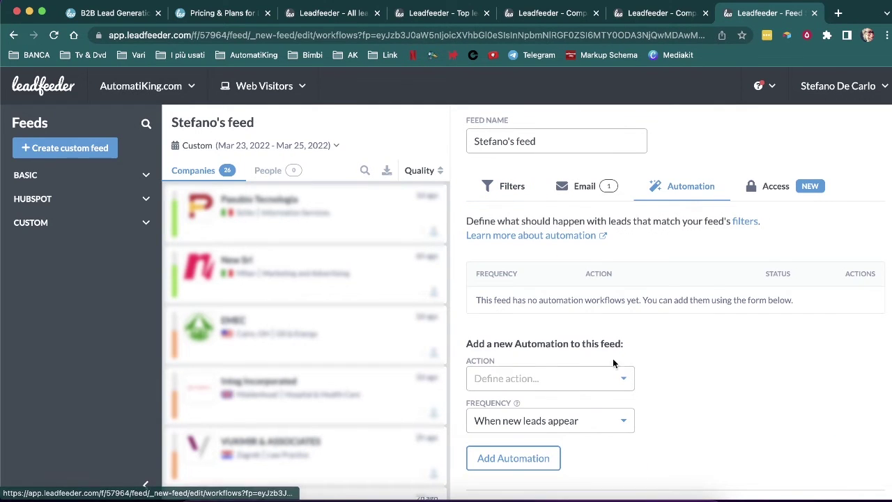
{"action": "left_click", "coordinate": [606, 385]}
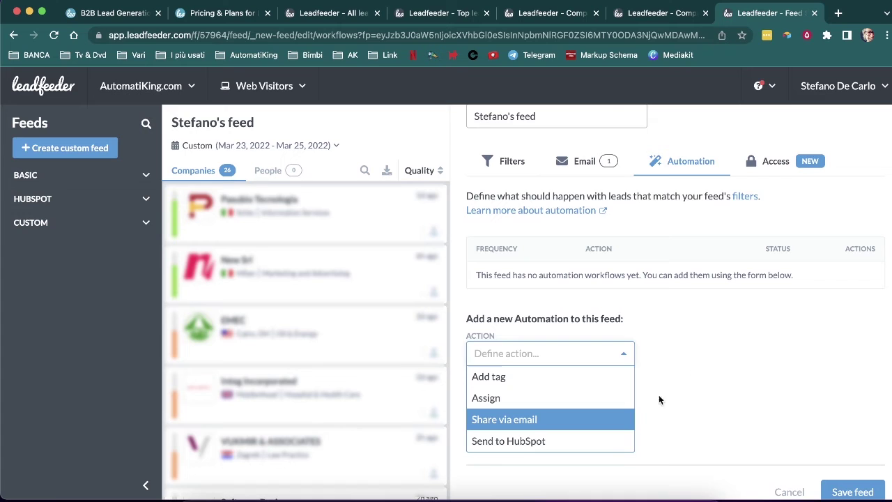
Step: Examine the feed's access rights: Public, Private, Limited and the User Access Rights add-on
{"action": "left_click", "coordinate": [769, 161]}
{"action": "scroll", "coordinate": [714, 241], "scroll_direction": "down", "scroll_amount": 2}
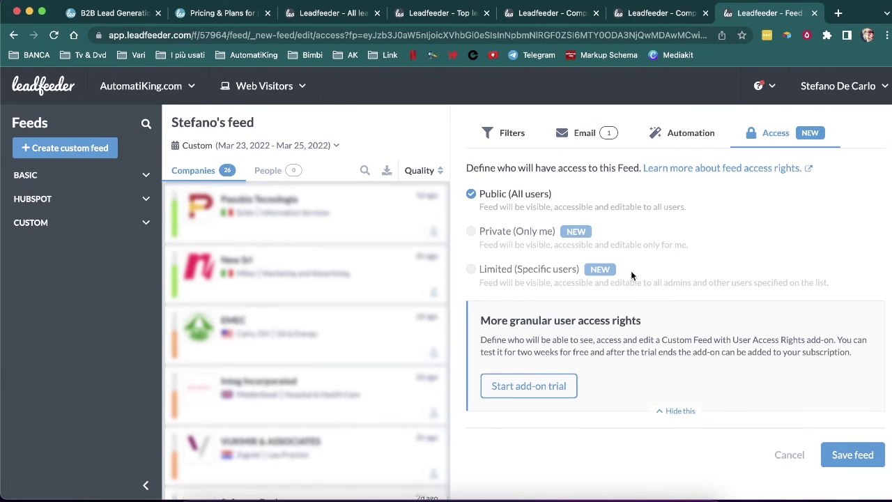
{"action": "scroll", "coordinate": [631, 275], "scroll_direction": "up", "scroll_amount": 3}
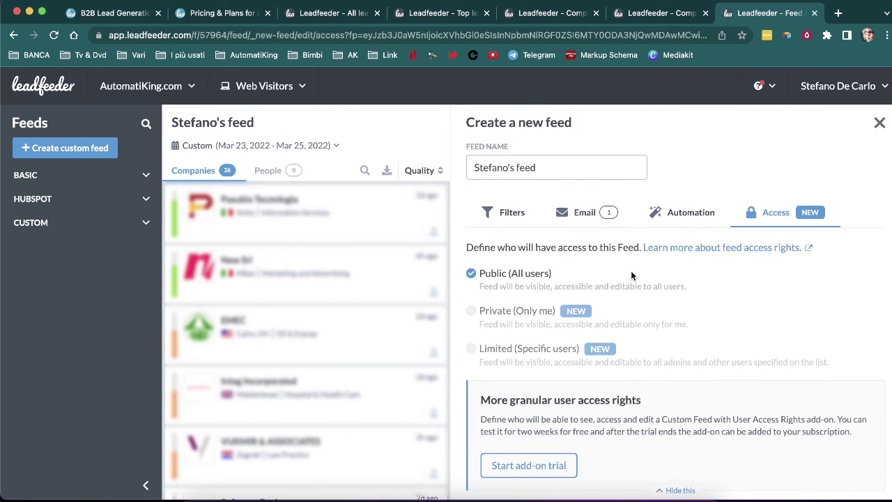
{"action": "left_click", "coordinate": [699, 214]}
{"action": "left_click", "coordinate": [777, 219]}
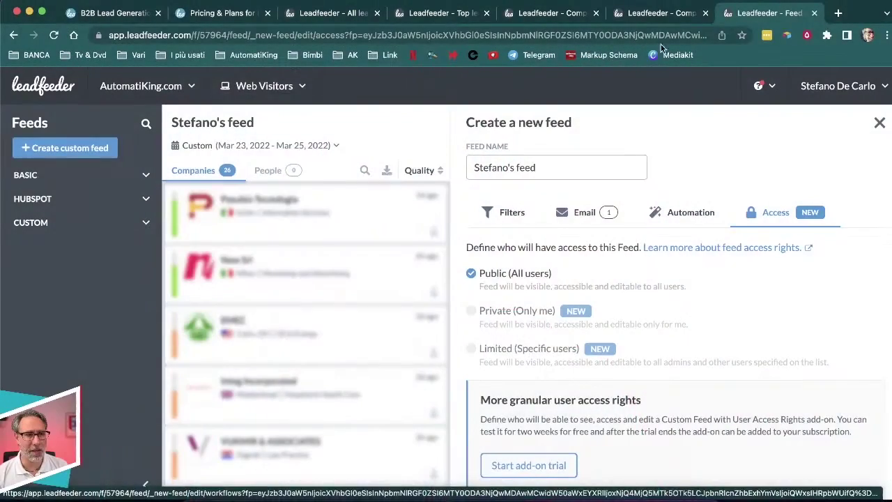
Step: Check the account options on the already open tracker script and company details pages for the route to the settings
{"action": "left_click", "coordinate": [638, 18]}
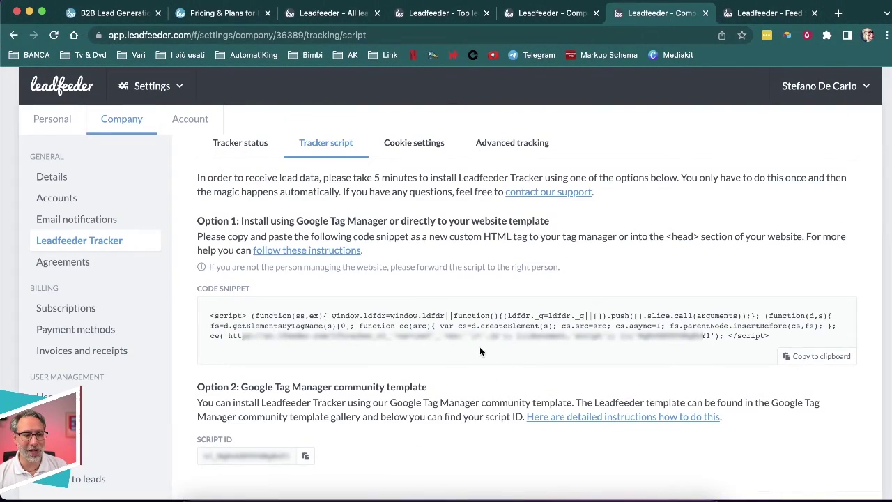
{"action": "left_click", "coordinate": [814, 87]}
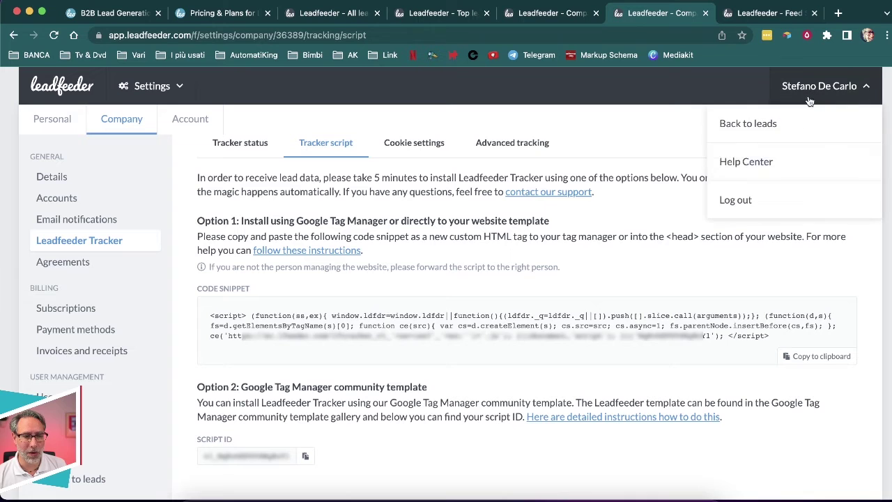
{"action": "left_click", "coordinate": [551, 16]}
{"action": "left_click", "coordinate": [834, 87]}
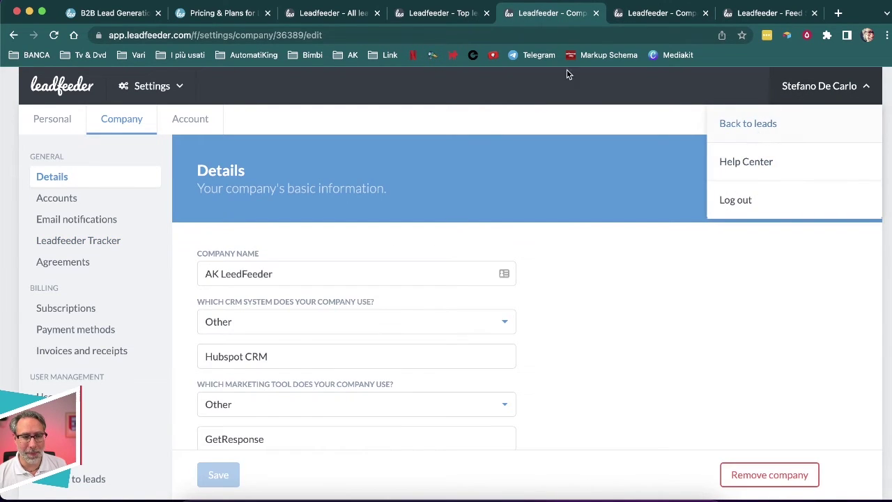
Step: Retrace the route from Personal settings on the Top leads page through the company details to the Leadfeeder Tracker script
{"action": "key", "text": "ctrl+shift+Tab"}
{"action": "left_click", "coordinate": [866, 89]}
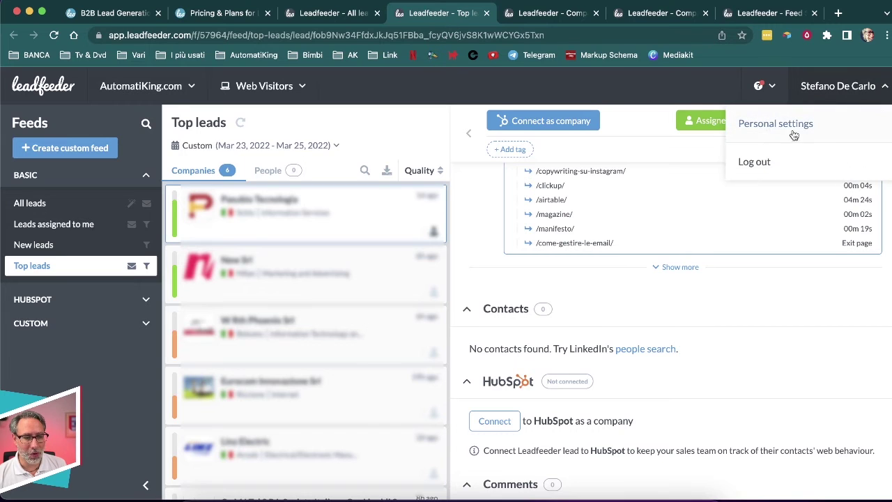
{"action": "left_click", "coordinate": [552, 15]}
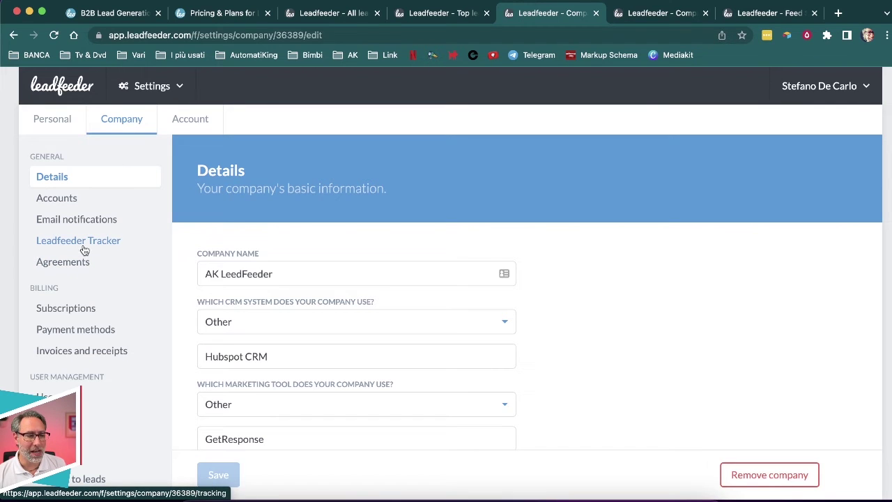
{"action": "left_click", "coordinate": [642, 14]}
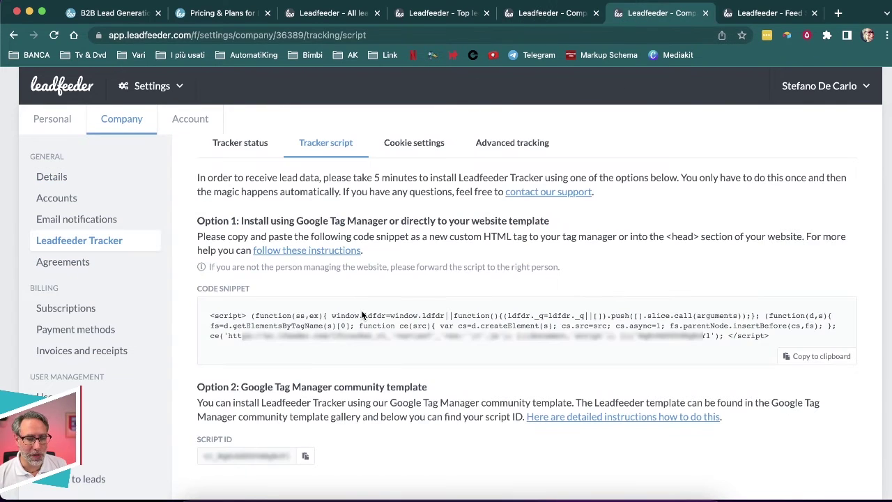